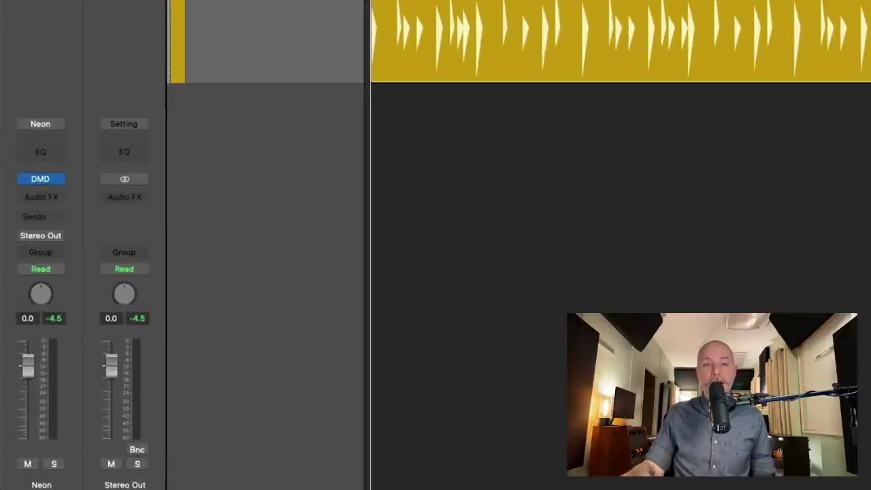
Step: Insert the Utility > I/O plug-in into an empty Audio FX slot on the Neon track
{"action": "left_click", "coordinate": [44, 196]}
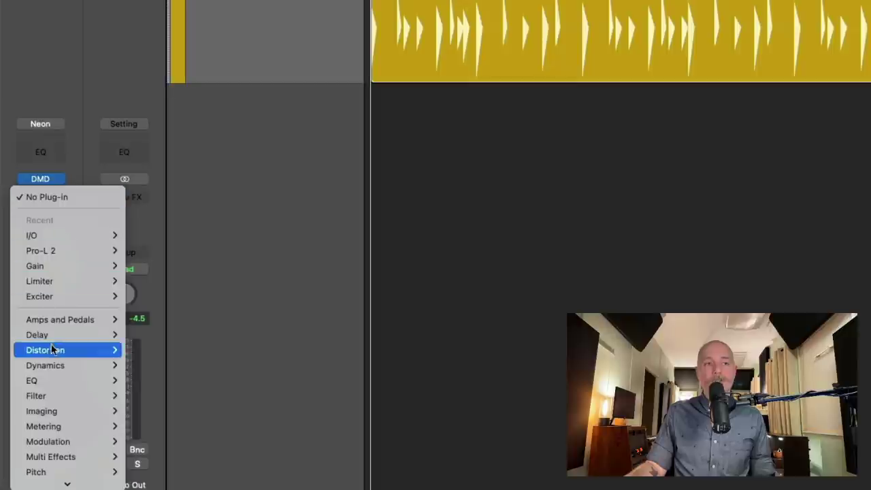
{"action": "mouse_move", "coordinate": [58, 440]}
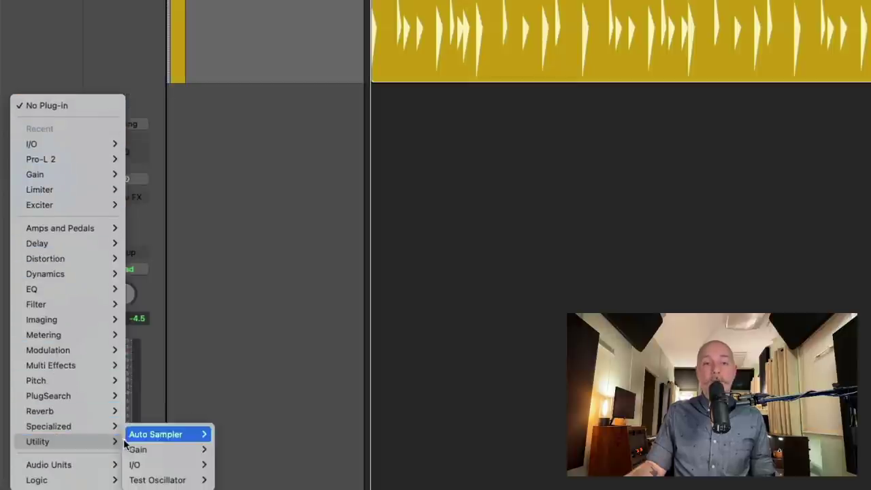
{"action": "left_click", "coordinate": [135, 465]}
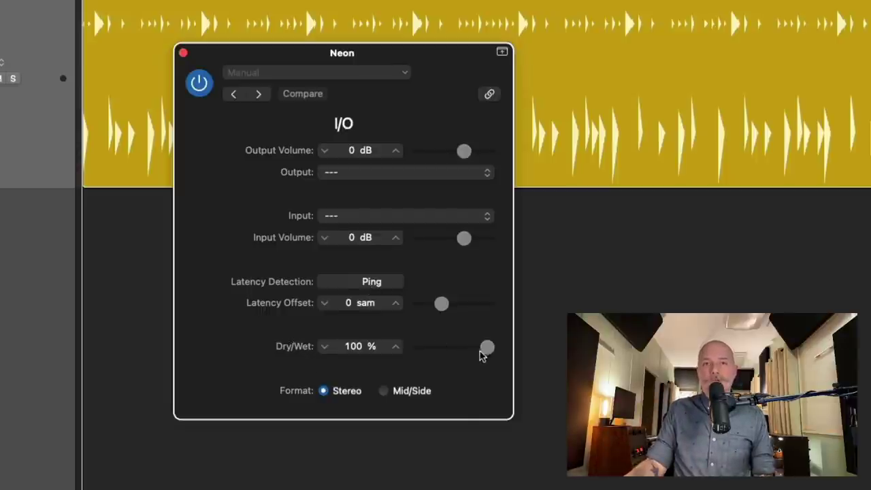
{"action": "left_click_drag", "start_coordinate": [484, 350], "coordinate": [505, 352]}
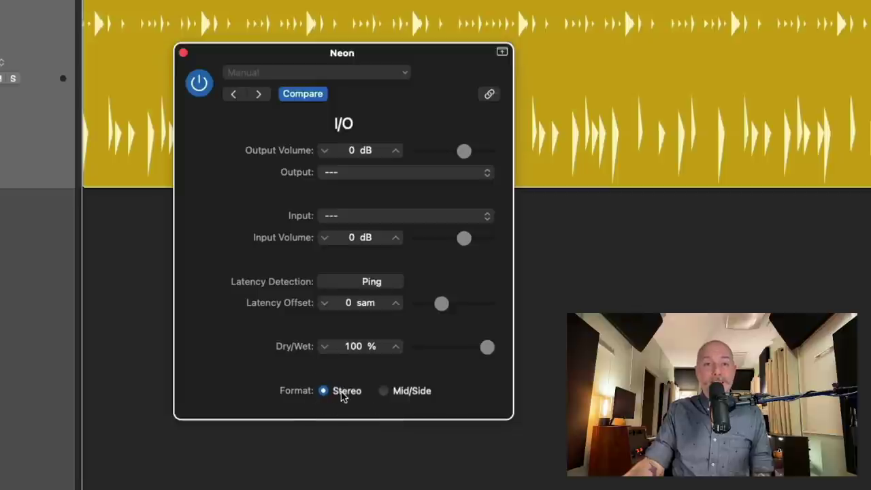
{"action": "left_click", "coordinate": [392, 397]}
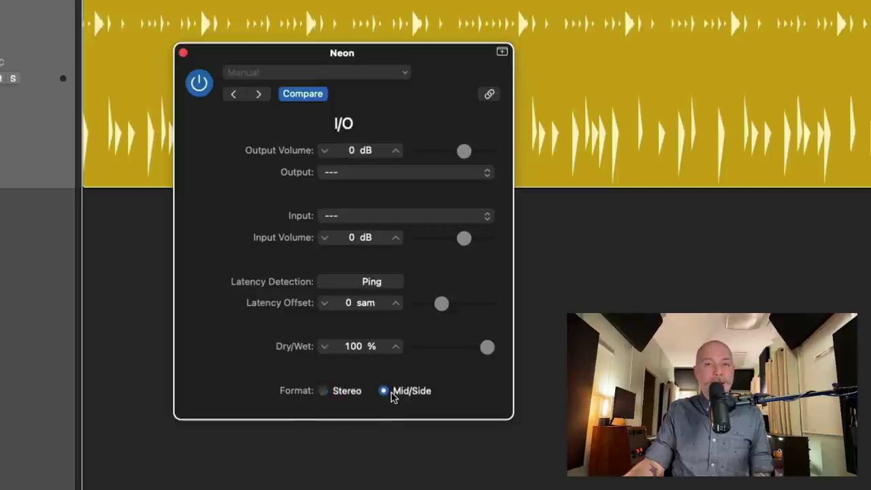
{"action": "left_click", "coordinate": [350, 396]}
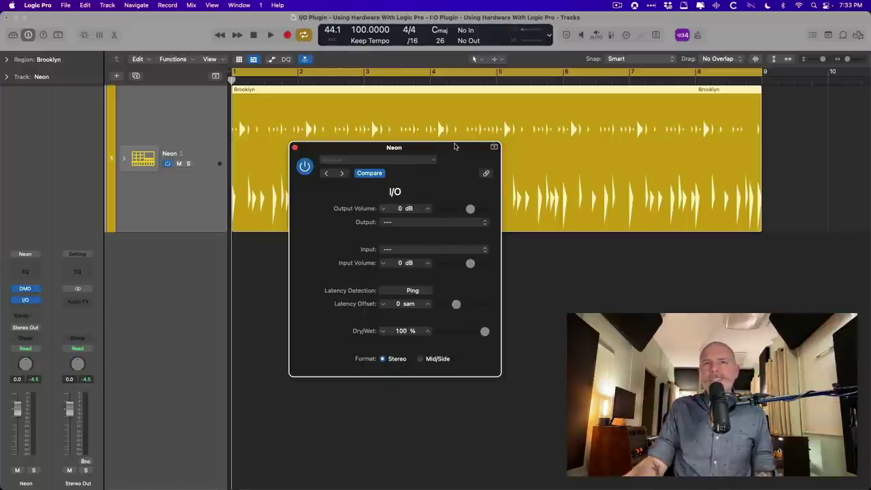
{"action": "left_click_drag", "start_coordinate": [455, 146], "coordinate": [541, 180]}
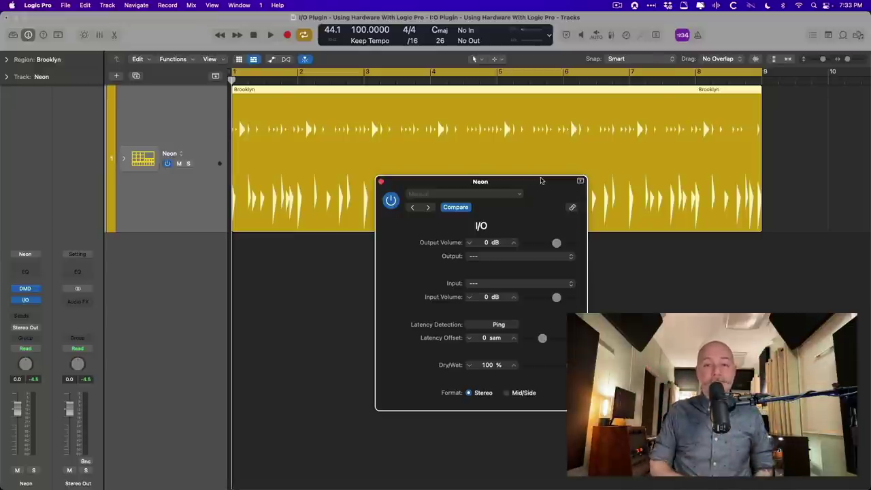
{"action": "key", "text": "space"}
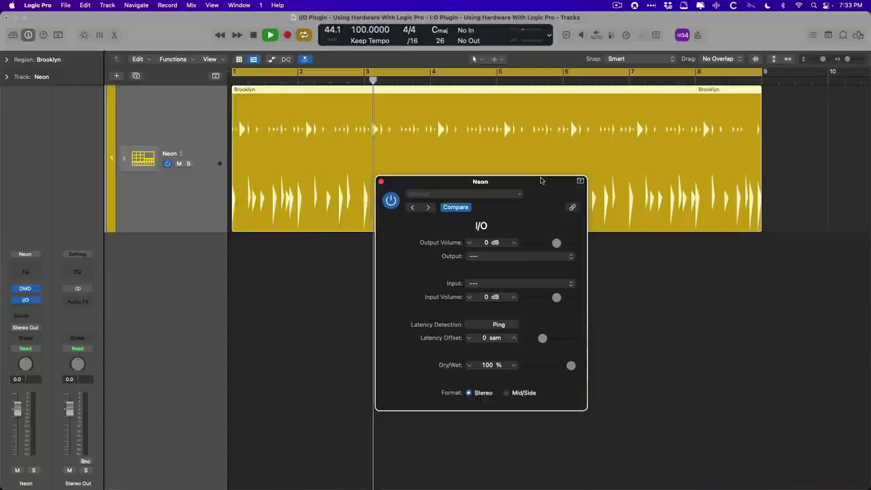
{"action": "key", "text": "space"}
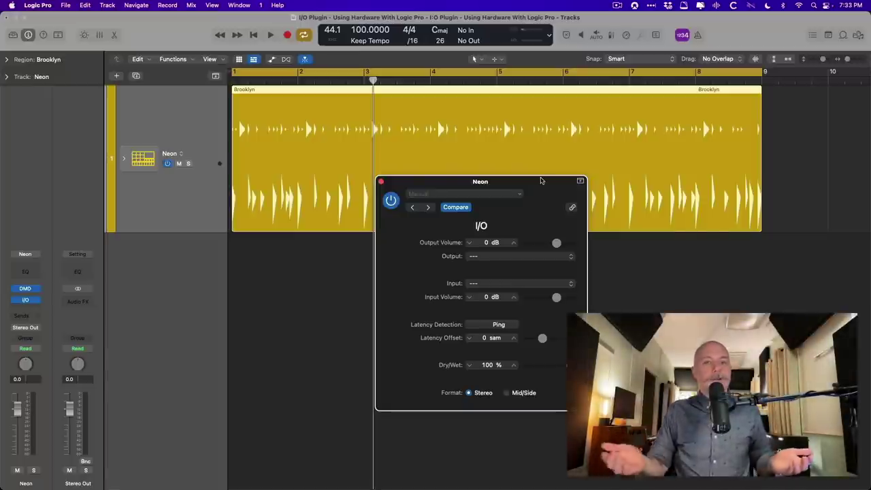
{"action": "key", "text": "Return"}
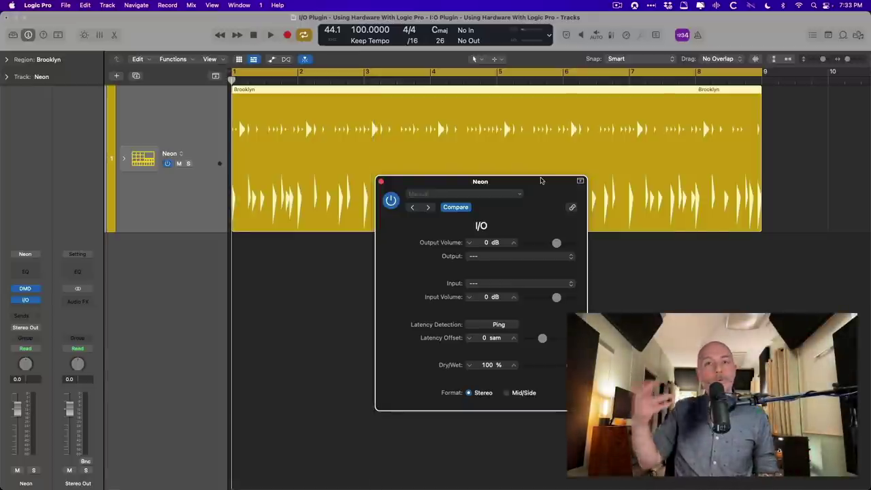
{"action": "left_click", "coordinate": [392, 201]}
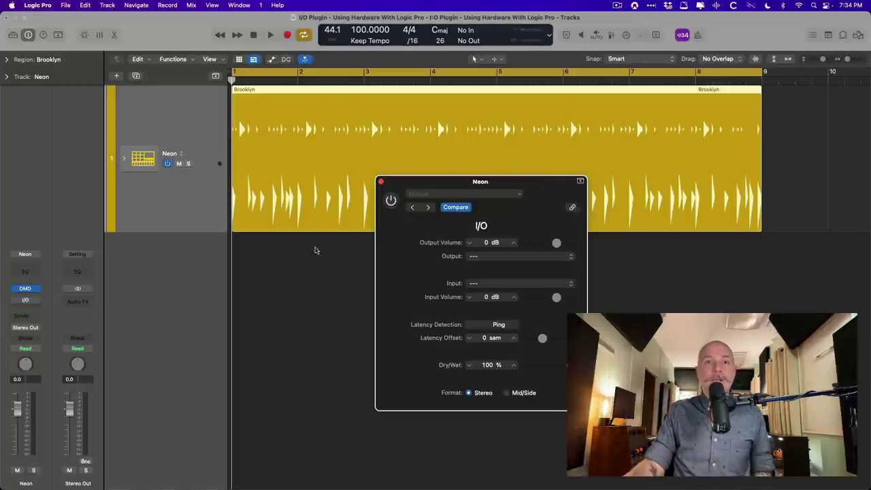
{"action": "key", "text": "space"}
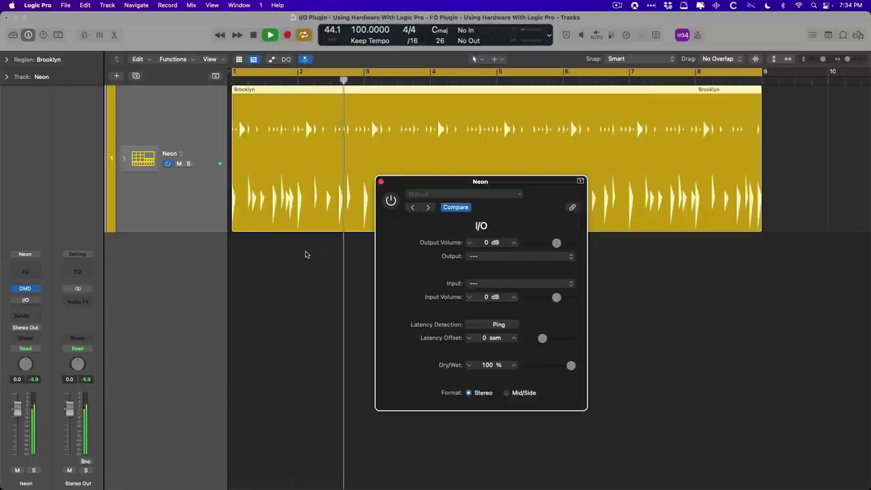
{"action": "key", "text": "space"}
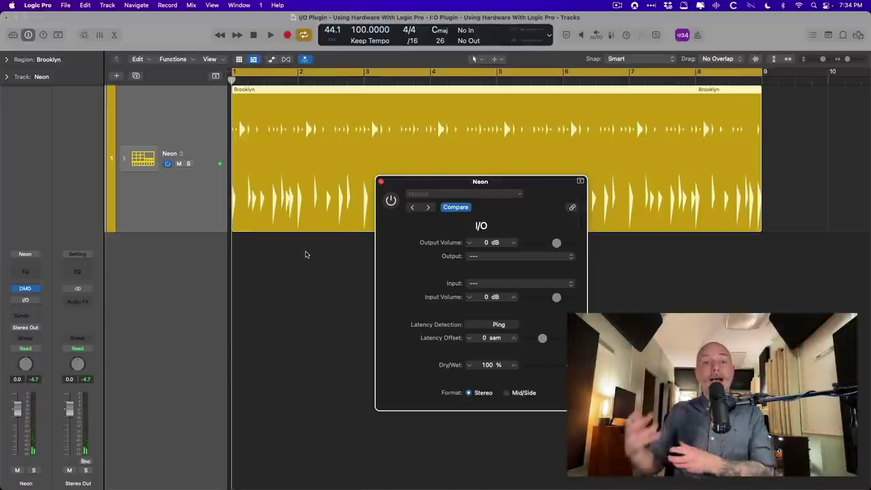
{"action": "left_click", "coordinate": [391, 200]}
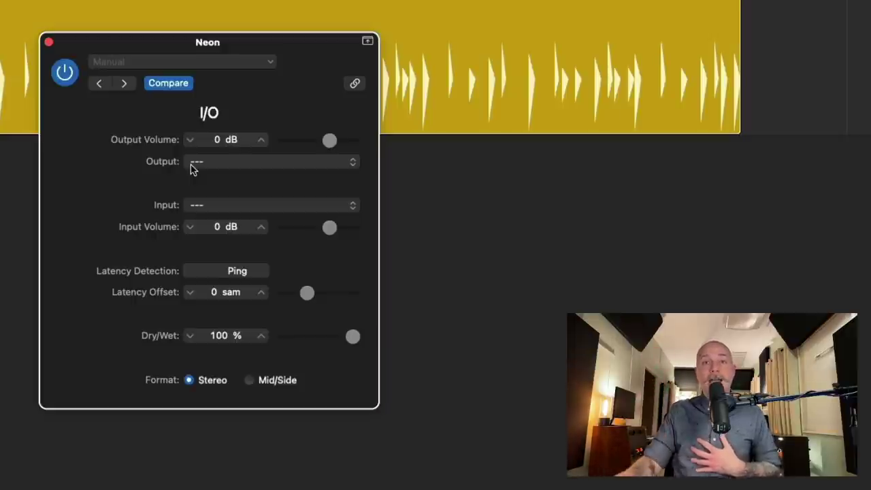
Step: Route the I/O plug-in's output to 9-10 (Playback 9/10)
{"action": "left_click", "coordinate": [192, 168]}
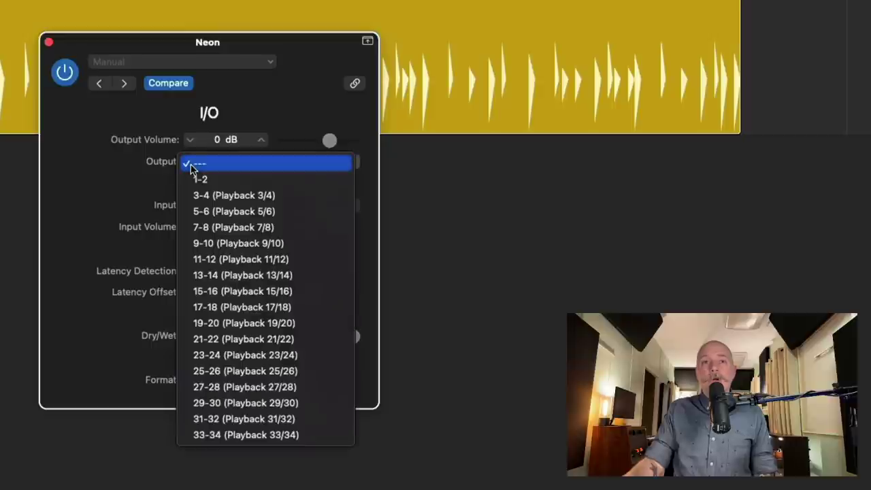
{"action": "left_click", "coordinate": [194, 243]}
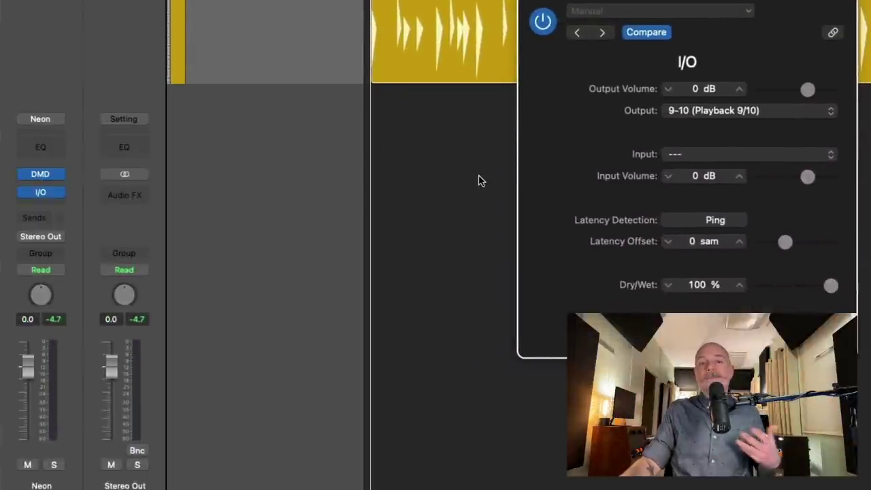
Step: Show the I/O insert's Mono, Mono->Stereo and Stereo format submenu, keeping Stereo
{"action": "left_click", "coordinate": [61, 194]}
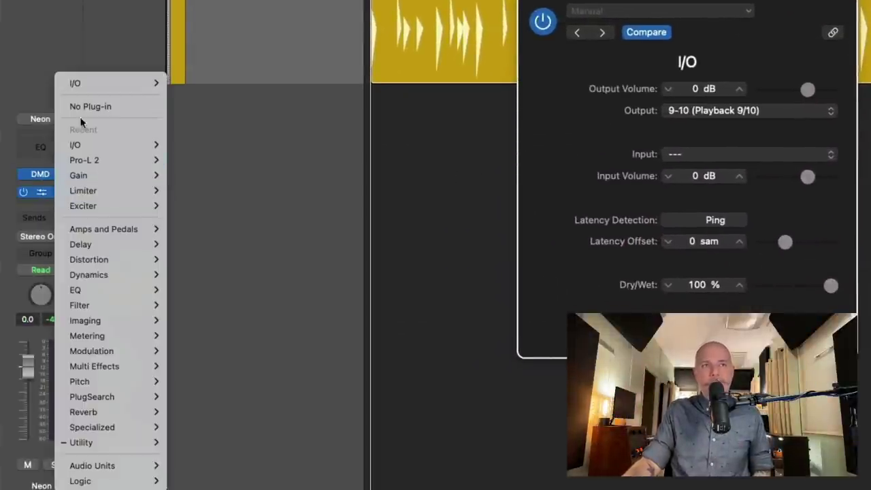
{"action": "mouse_move", "coordinate": [89, 77]}
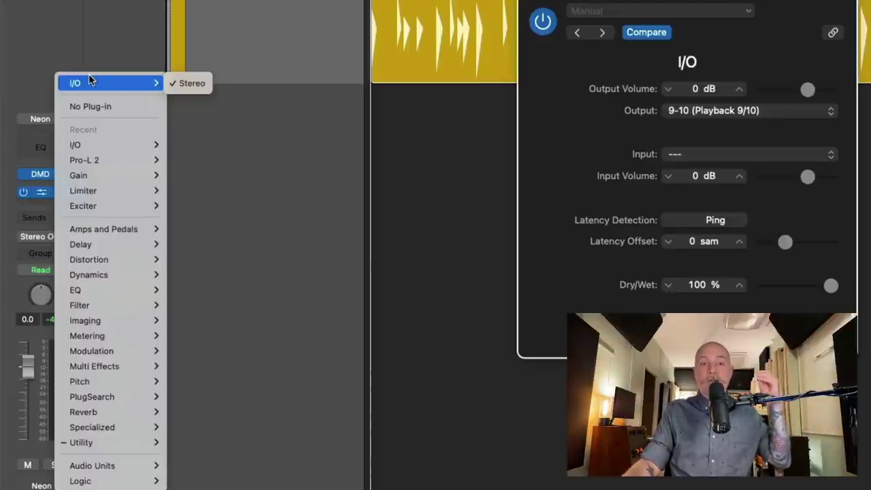
{"action": "left_click", "coordinate": [65, 50]}
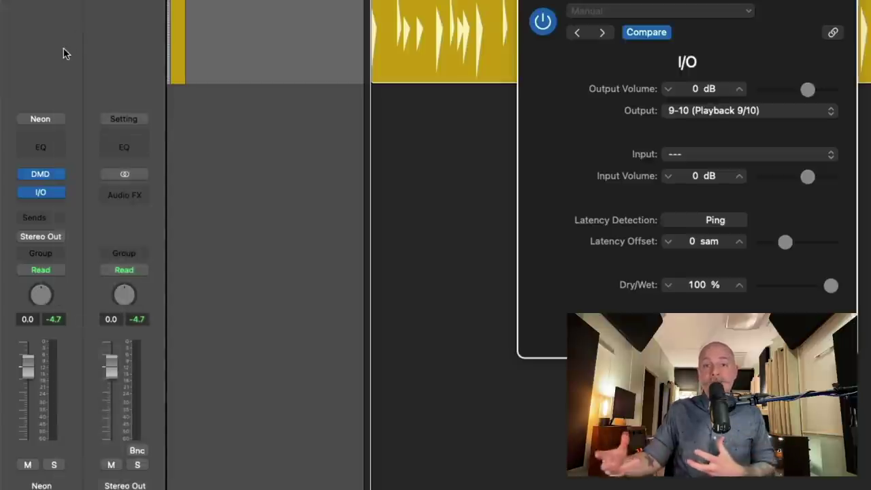
{"action": "left_click", "coordinate": [61, 194]}
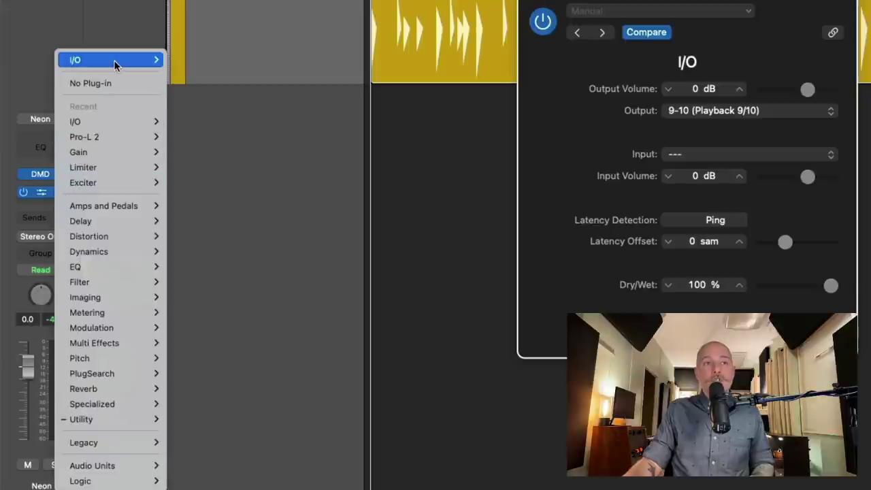
{"action": "mouse_move", "coordinate": [114, 64]}
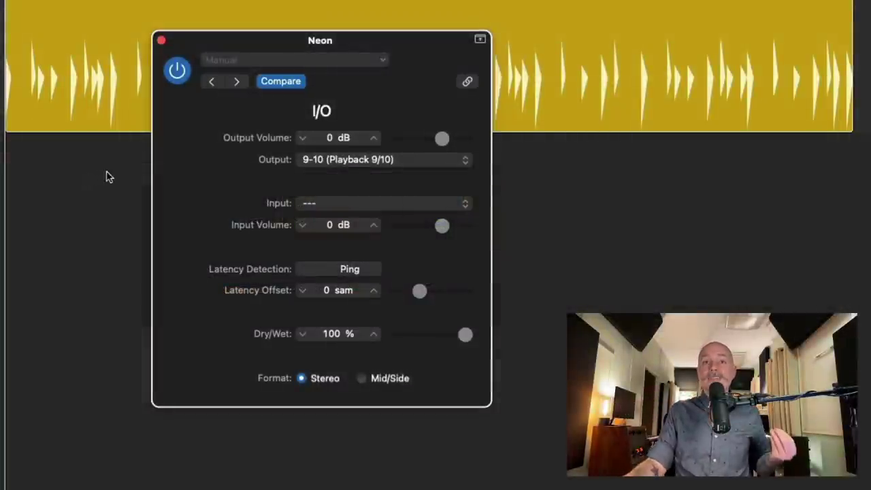
Step: Set the I/O plug-in's input to 1-2 (Analog 1/2)
{"action": "left_click", "coordinate": [317, 207]}
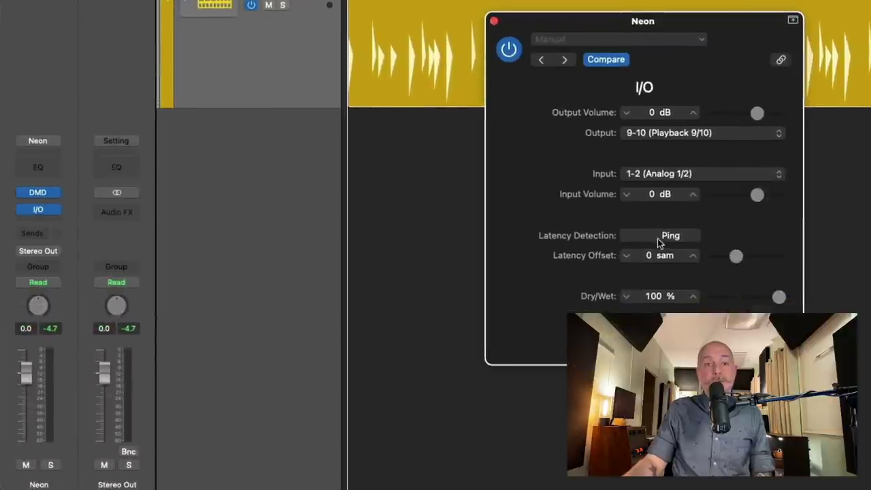
Step: Ping the hardware loop for a +1 sample latency offset, then play the drums
{"action": "left_click", "coordinate": [658, 237]}
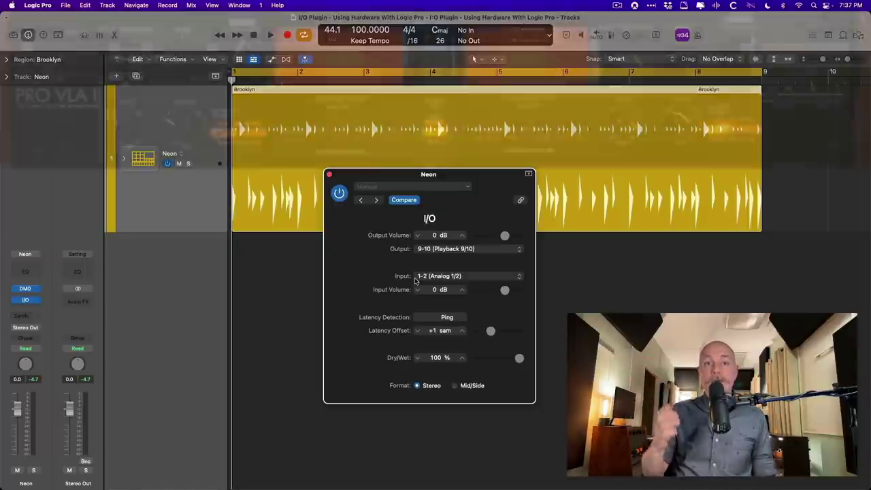
{"action": "key", "text": "space"}
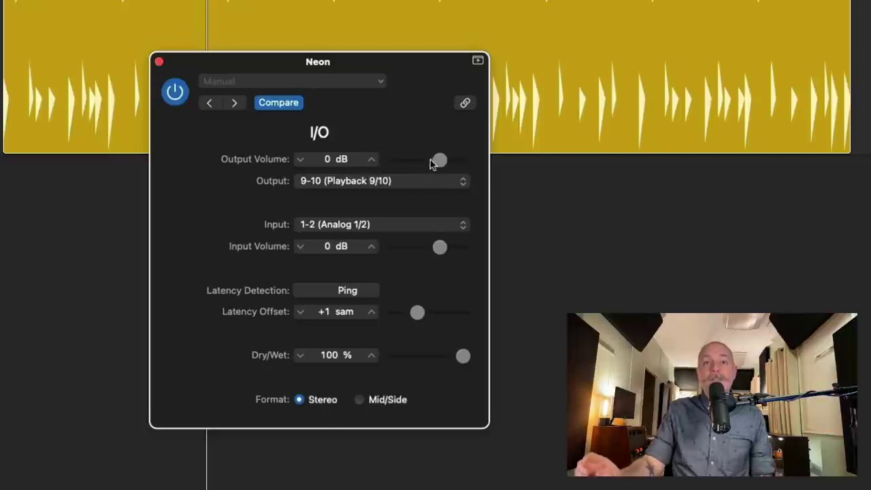
Step: Set I/O output volume to +8 dB and input volume to -8 dB, then toggle bypass to compare
{"action": "left_click_drag", "start_coordinate": [439, 159], "coordinate": [455, 158]}
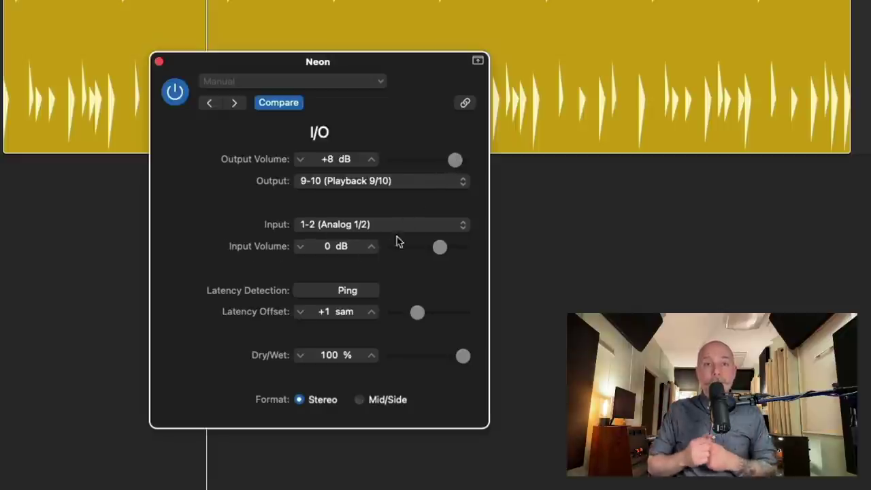
{"action": "left_click_drag", "start_coordinate": [439, 247], "coordinate": [422, 250]}
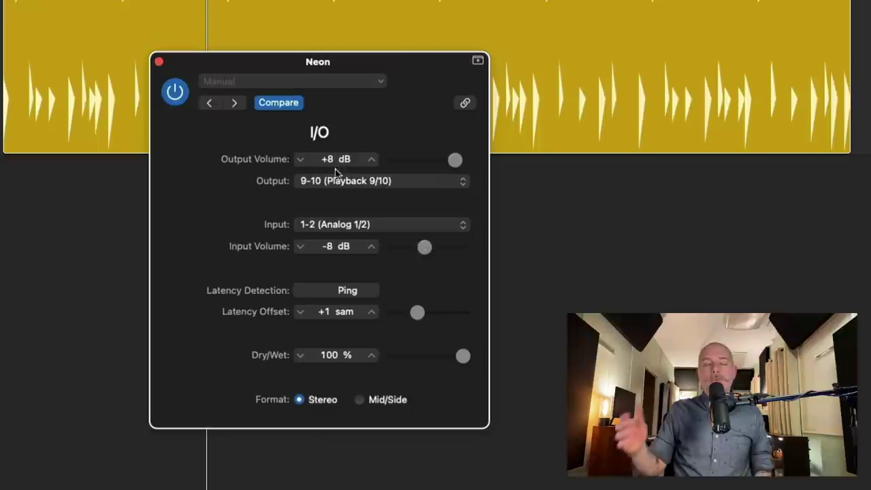
{"action": "left_click", "coordinate": [176, 92]}
{"action": "left_click", "coordinate": [176, 93]}
{"action": "left_click", "coordinate": [176, 93]}
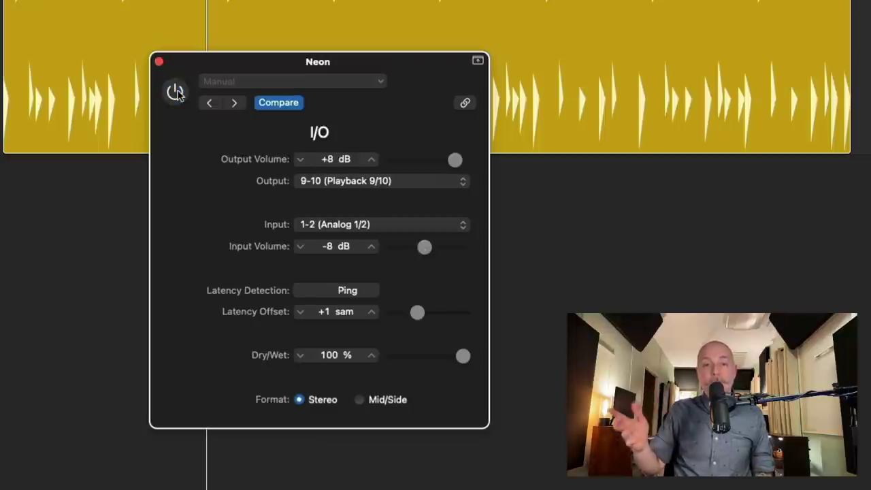
{"action": "left_click", "coordinate": [176, 93]}
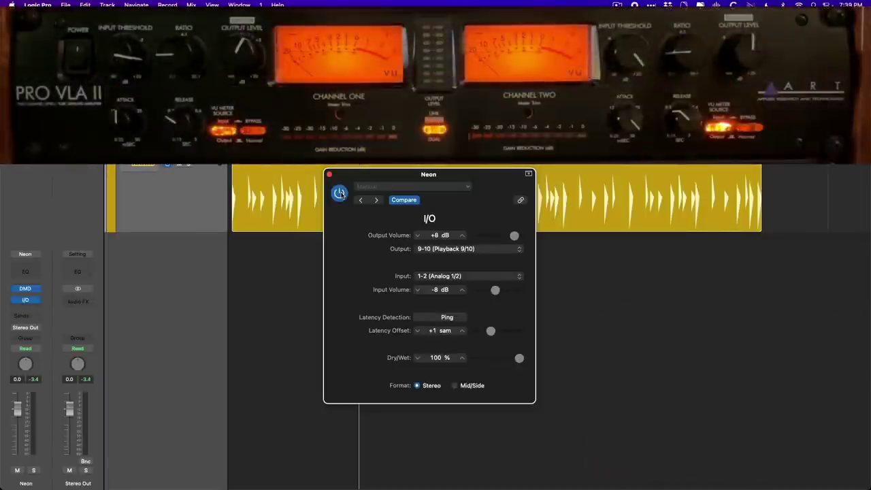
{"action": "key", "text": "space"}
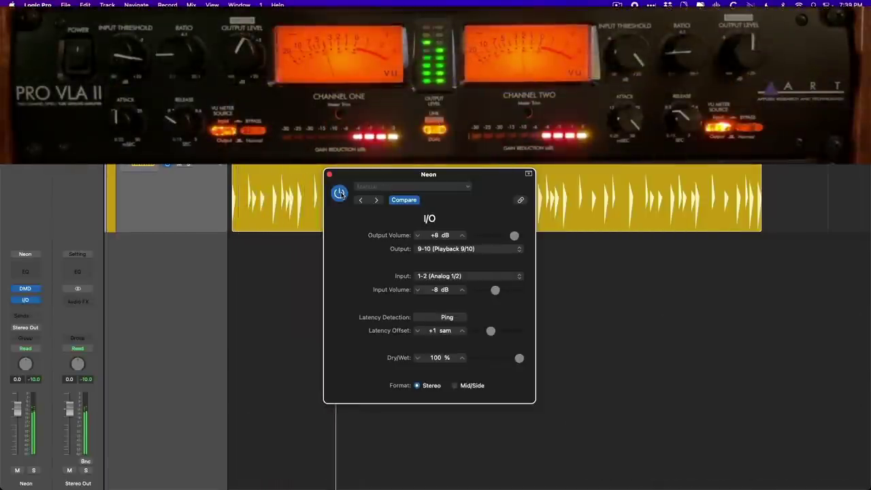
{"action": "left_click", "coordinate": [340, 194]}
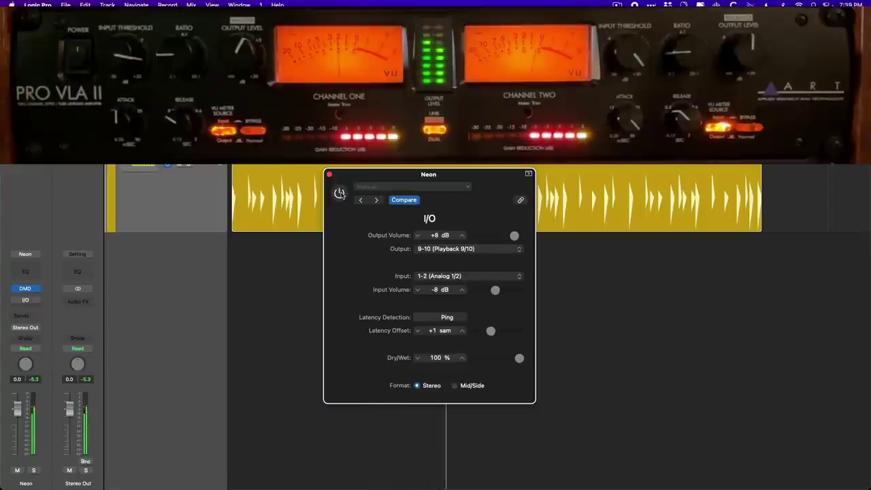
{"action": "left_click", "coordinate": [340, 193]}
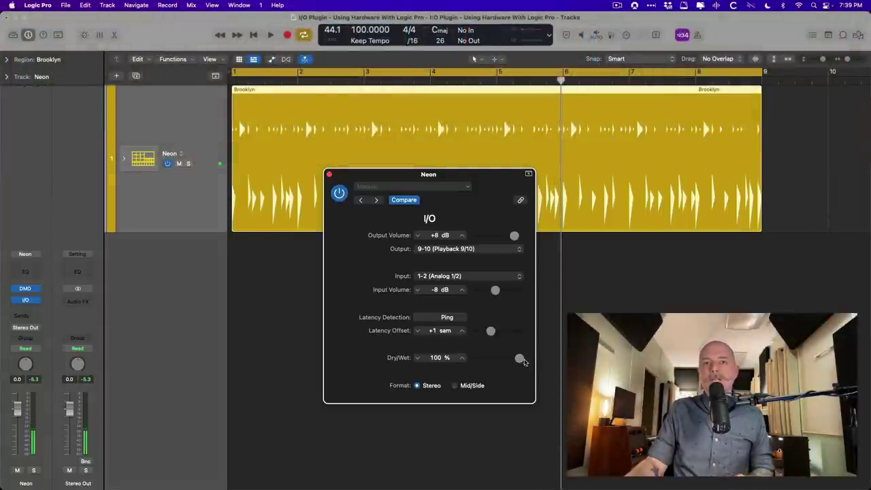
{"action": "left_click_drag", "start_coordinate": [524, 362], "coordinate": [613, 361]}
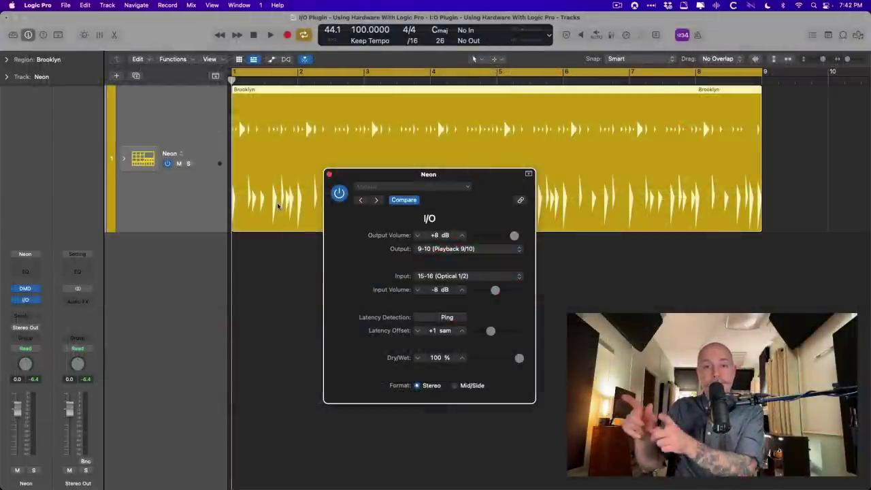
Step: Switch to Apogee Control 2 with Cmd-Tab
{"action": "key", "text": "super+Tab"}
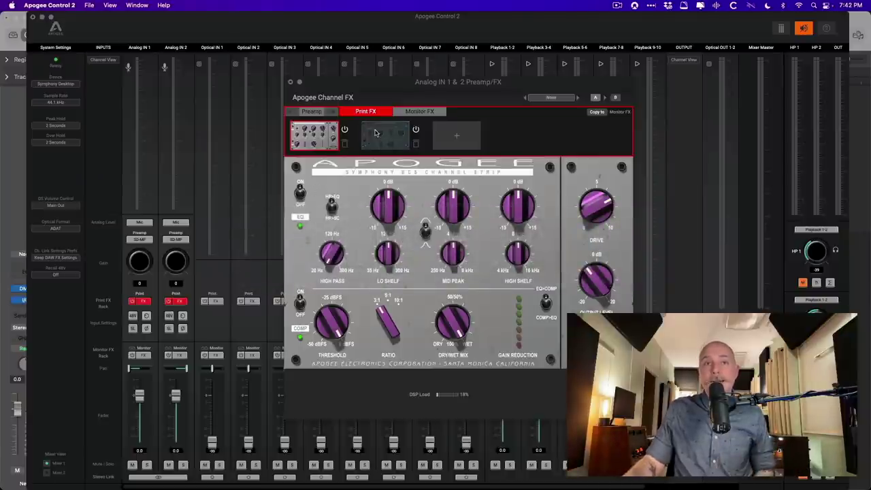
Step: Inspect the Pultec and channel strip effects in Print FX, then return to Logic Pro
{"action": "left_click", "coordinate": [375, 132]}
{"action": "left_click", "coordinate": [315, 135]}
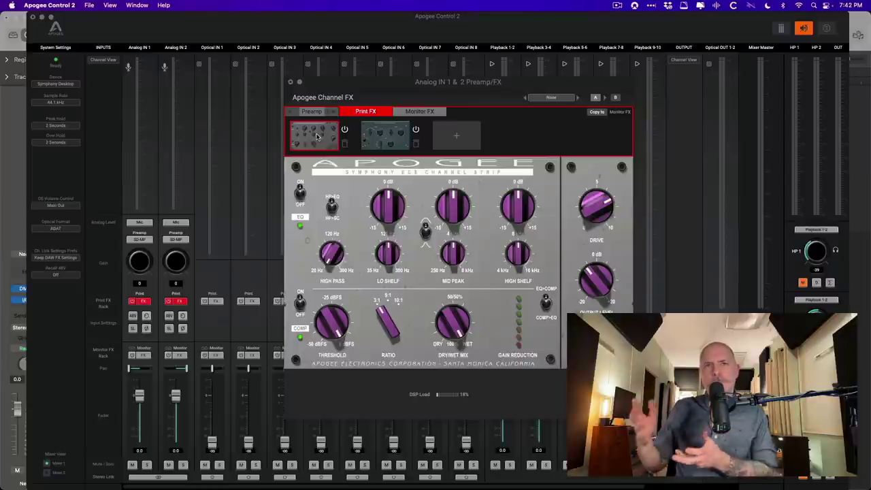
{"action": "key", "text": "super+Tab"}
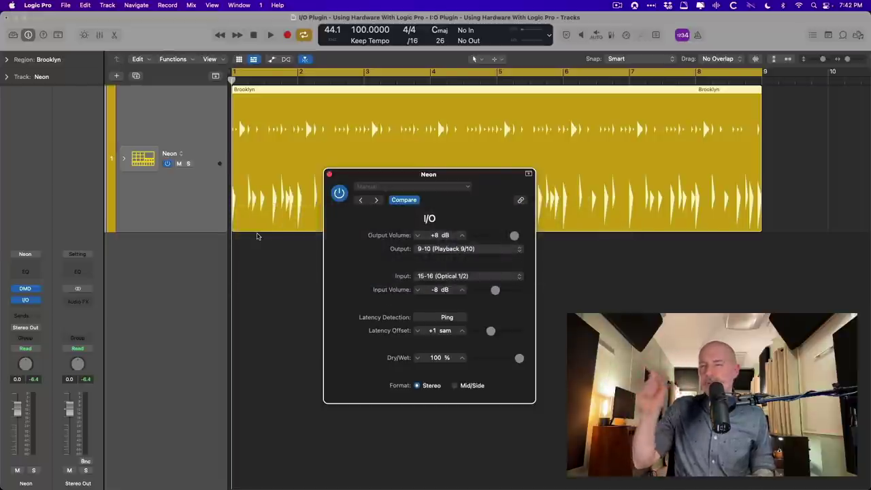
Step: Play the Brooklyn drum loop and confirm the I/O input remains 15-16 (Optical 1/2)
{"action": "key", "text": "space"}
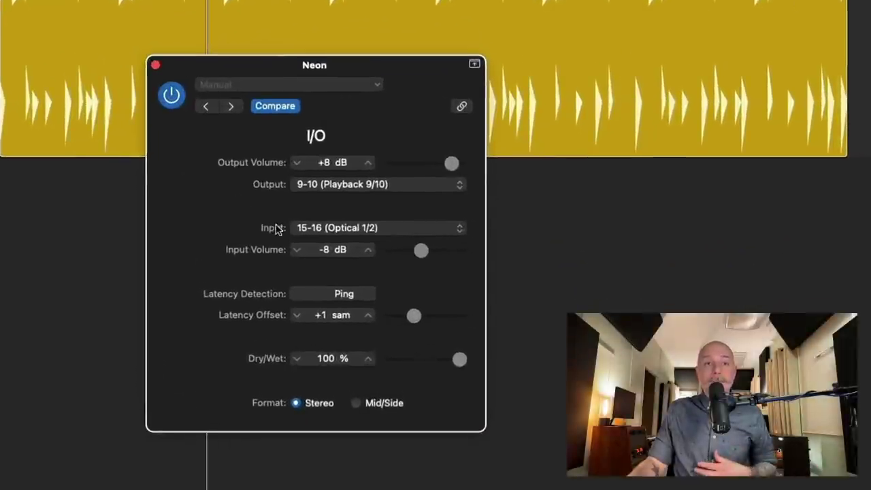
{"action": "left_click", "coordinate": [305, 233]}
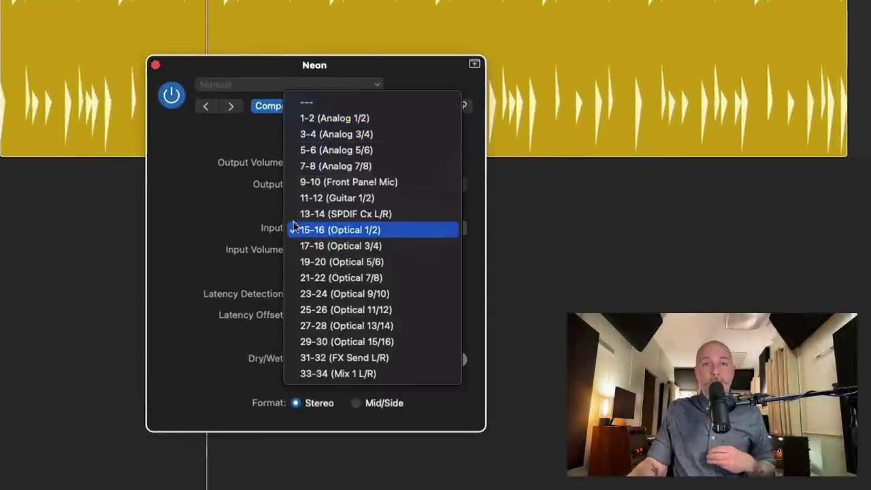
{"action": "left_click", "coordinate": [236, 210]}
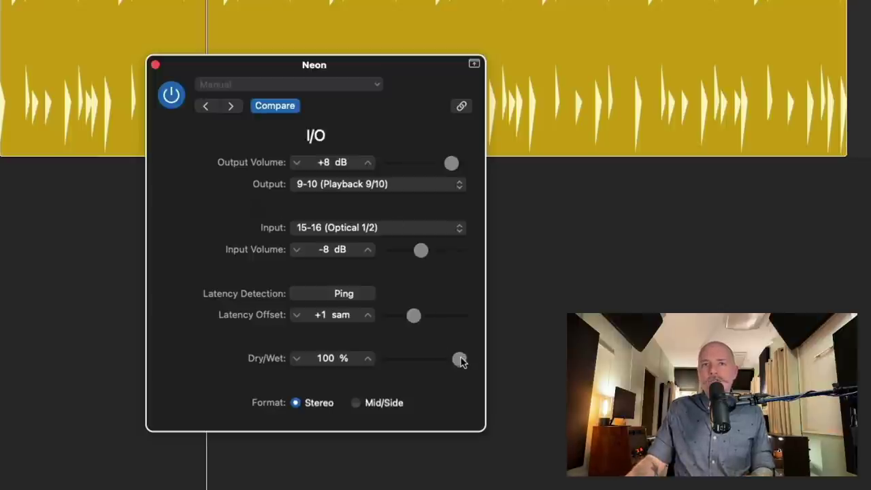
{"action": "left_click_drag", "start_coordinate": [460, 361], "coordinate": [427, 366]}
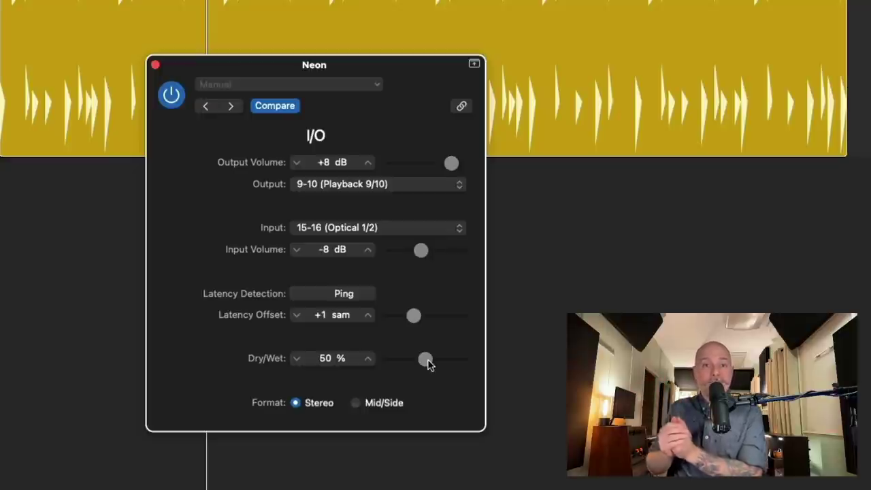
{"action": "key", "text": "space"}
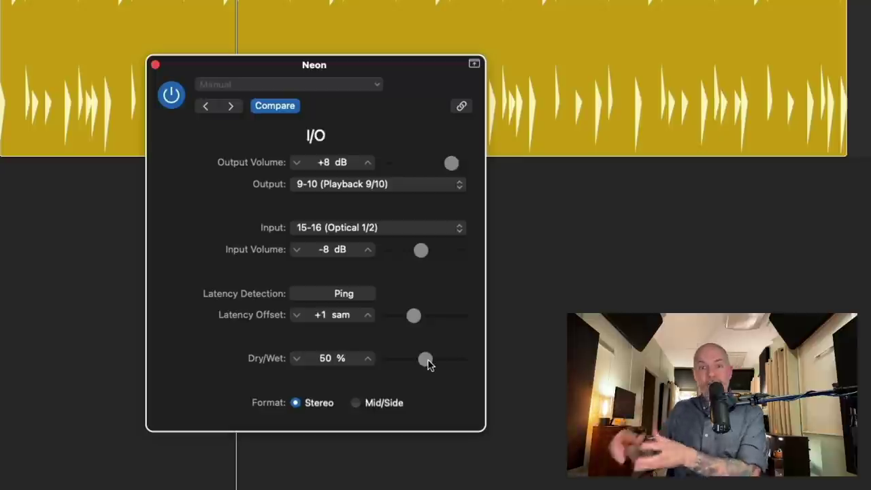
{"action": "left_click_drag", "start_coordinate": [427, 363], "coordinate": [492, 363]}
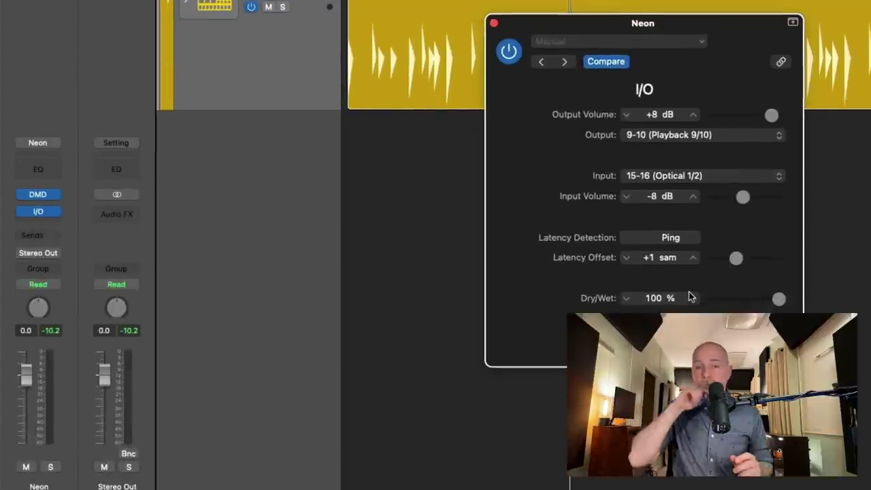
Step: Ping for a +15 sample offset, audition 50% Dry/Wet during playback, then restore 100% wet
{"action": "left_click", "coordinate": [668, 238]}
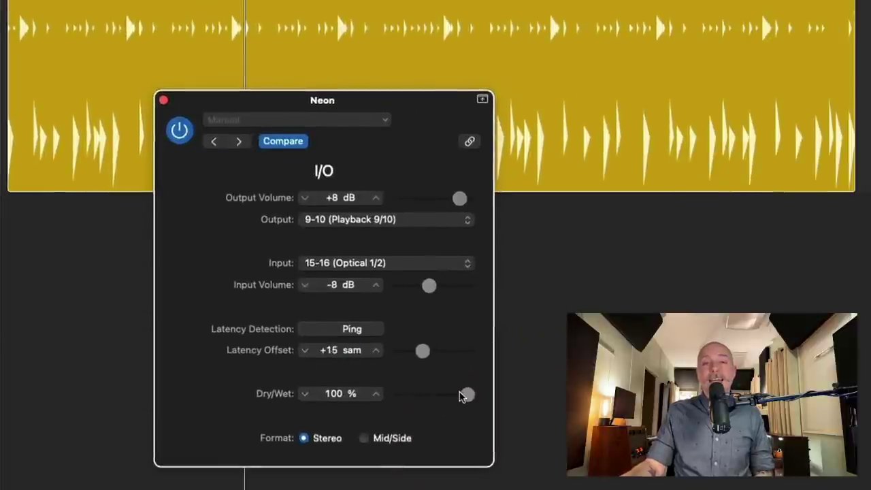
{"action": "left_click_drag", "start_coordinate": [460, 396], "coordinate": [432, 394]}
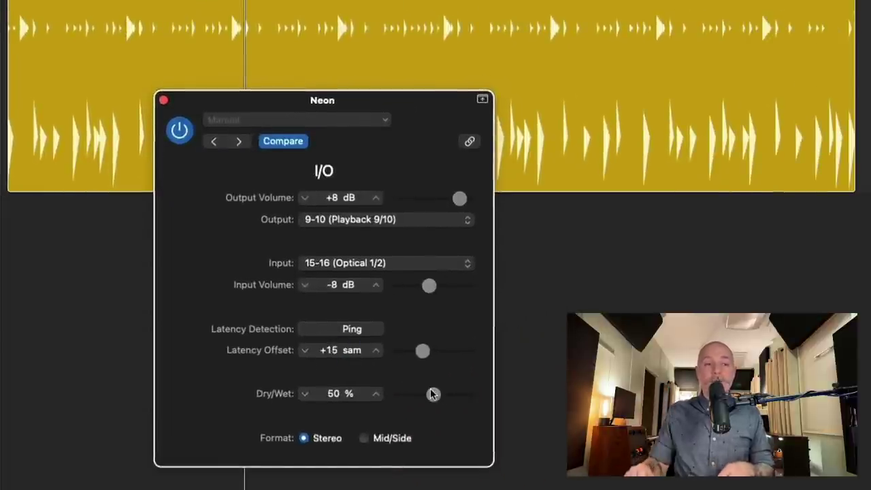
{"action": "key", "text": "space"}
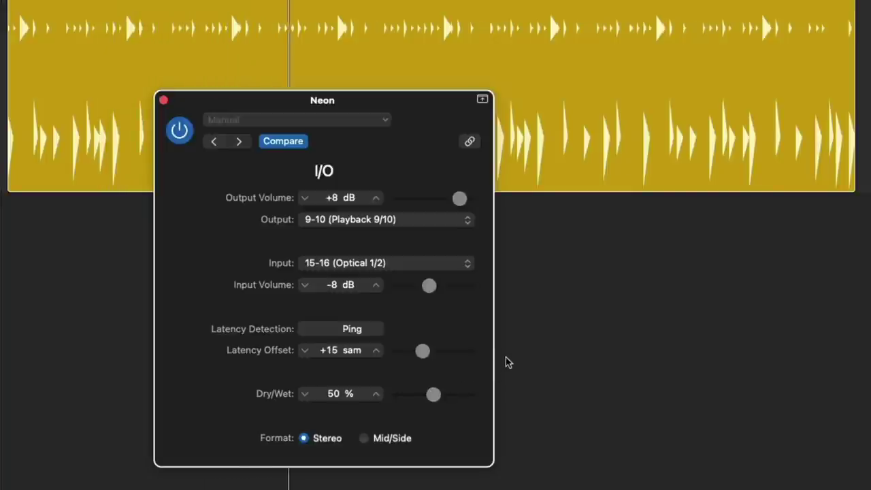
{"action": "left_click_drag", "start_coordinate": [435, 394], "coordinate": [486, 399]}
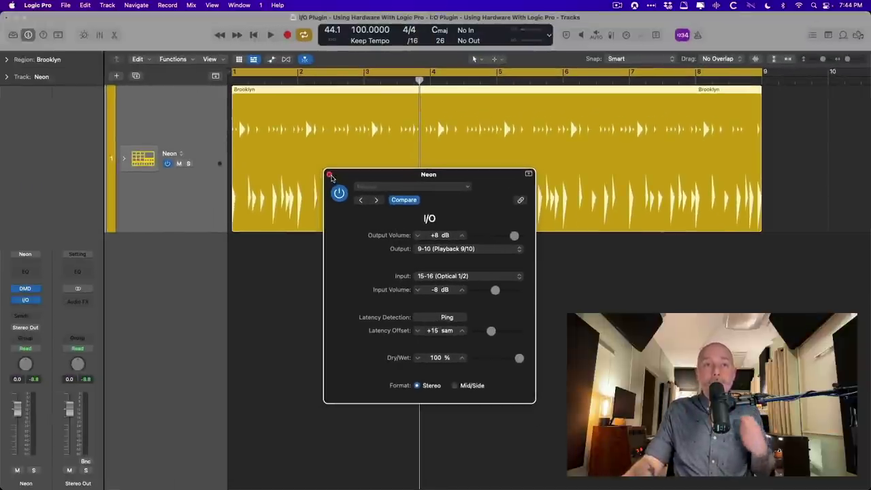
Step: Close the Neon I/O window and bounce the Brooklyn region in place to a new Brooklyn_bip track
{"action": "left_click", "coordinate": [329, 175]}
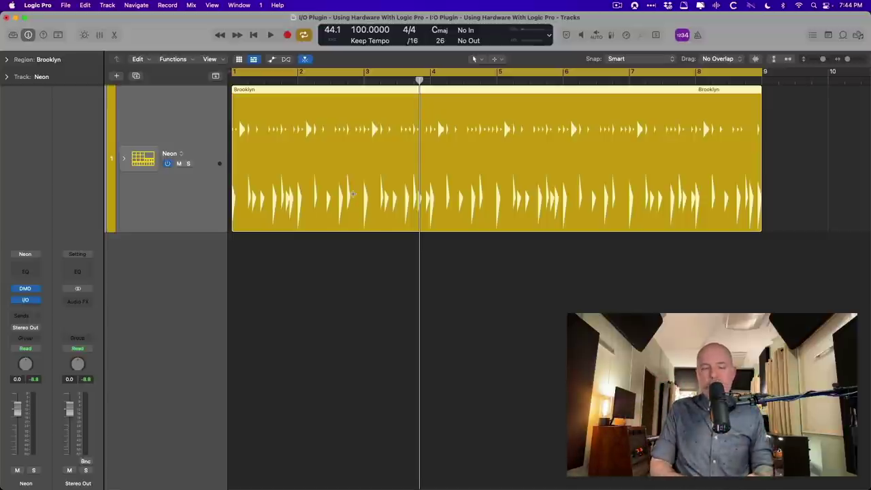
{"action": "key", "text": "ctrl+b"}
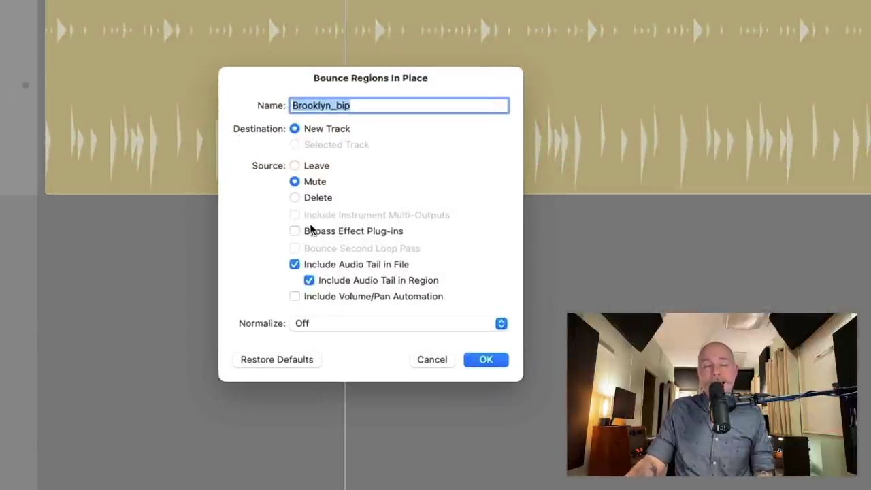
{"action": "left_click", "coordinate": [486, 359]}
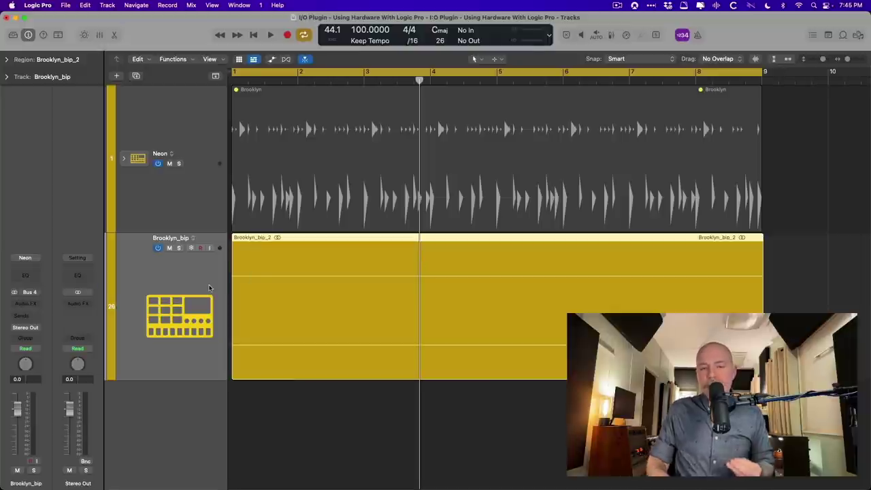
Step: Undo the Brooklyn_bip bounce and its new track, then select the Brooklyn region
{"action": "key", "text": "BackSpace"}
{"action": "key", "text": "super+BackSpace"}
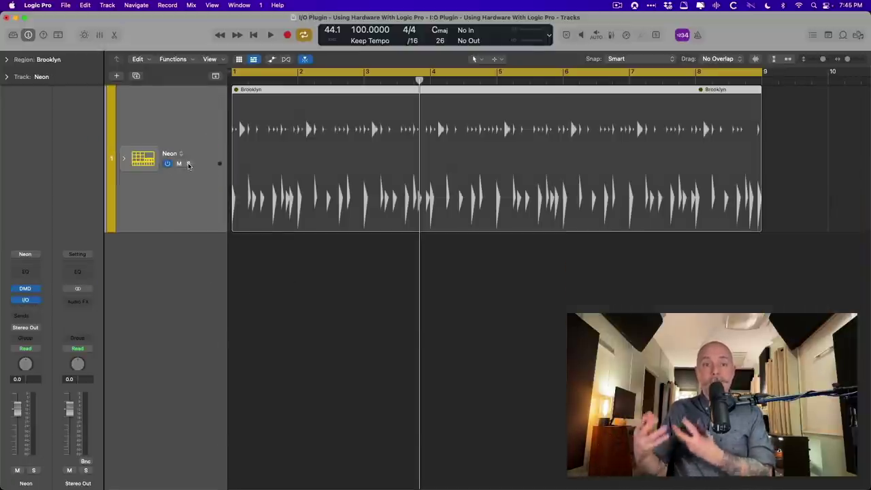
{"action": "key", "text": "super+a"}
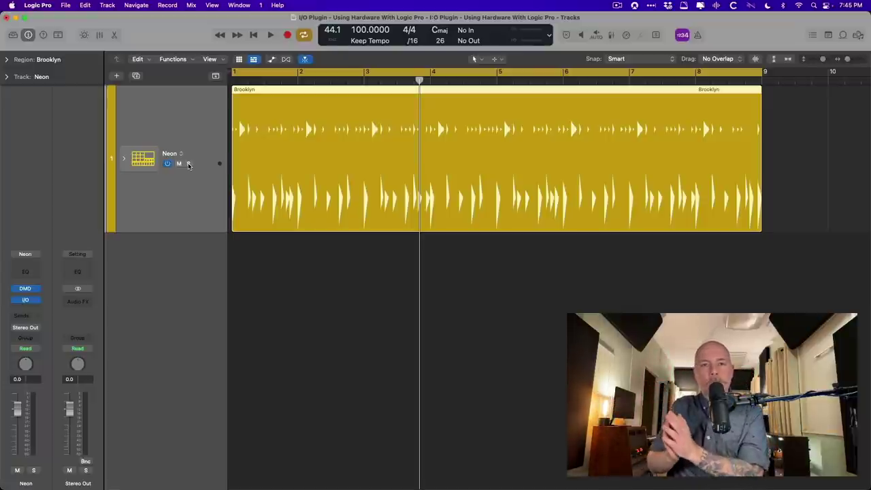
Step: In the Mixer, add a Bus 4 send on the Neon channel, which creates a new Aux 4 channel
{"action": "key", "text": "x"}
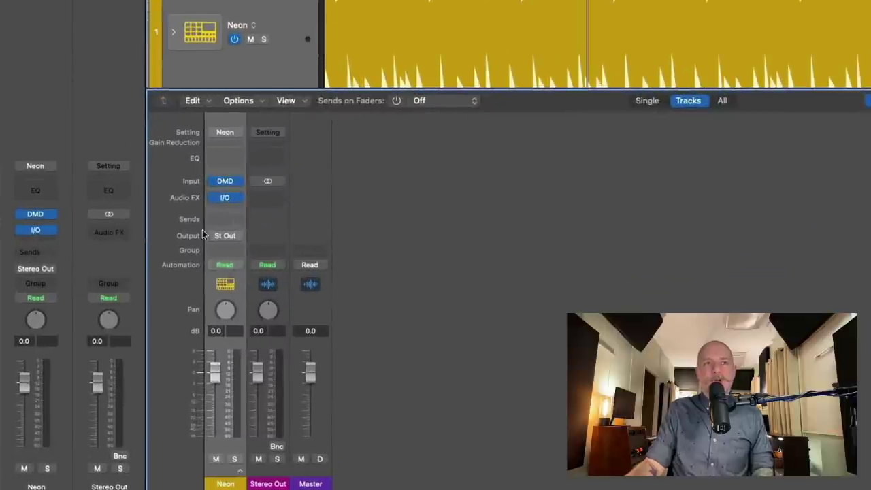
{"action": "left_click", "coordinate": [226, 222]}
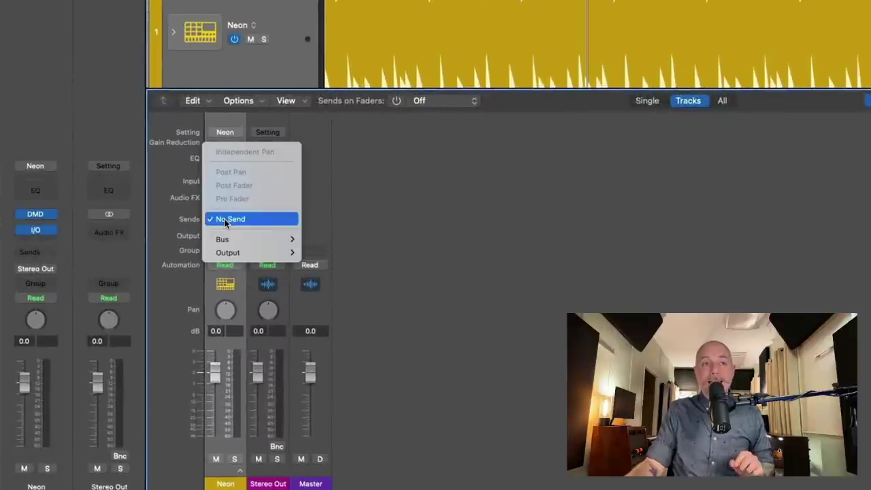
{"action": "mouse_move", "coordinate": [234, 240]}
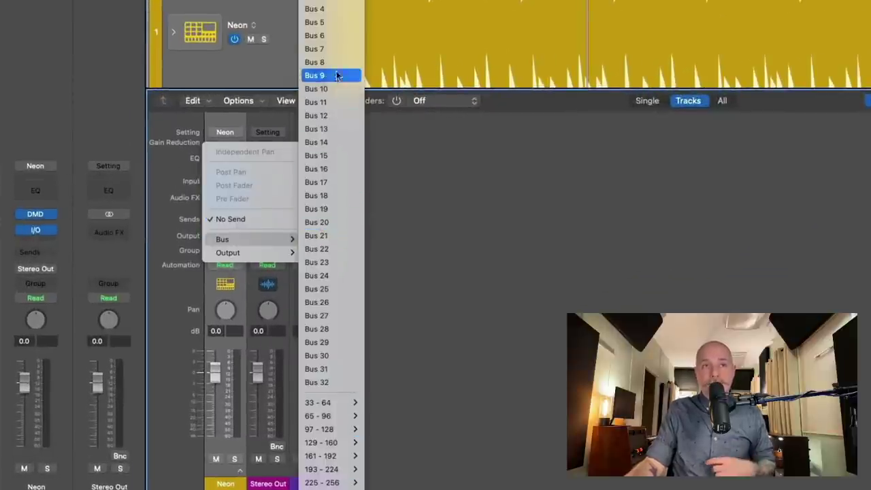
{"action": "left_click", "coordinate": [333, 11]}
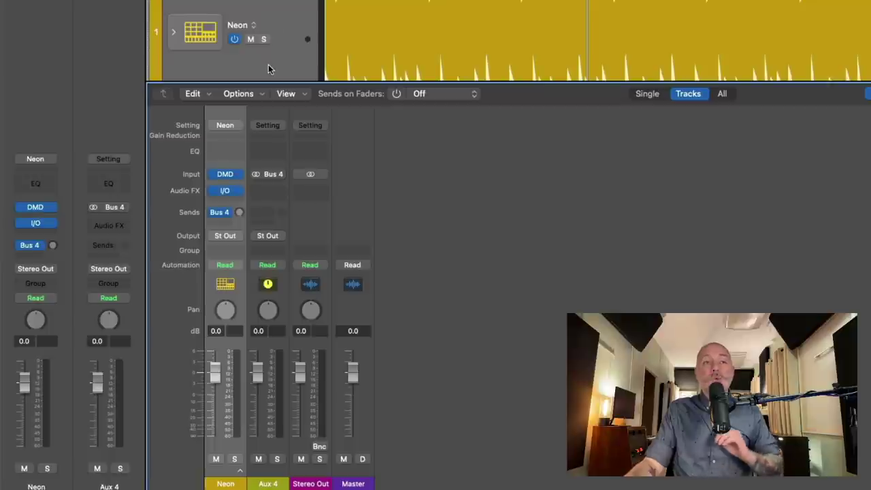
{"action": "mouse_move", "coordinate": [226, 218]}
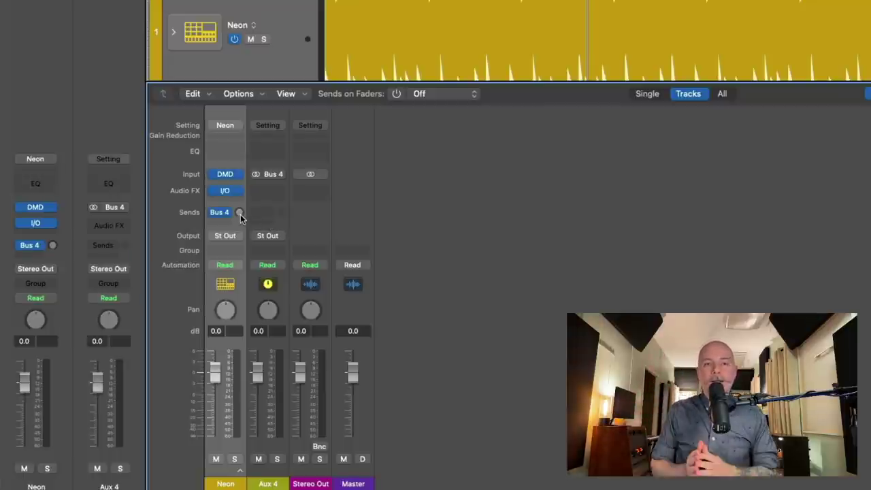
Step: Reset Neon's Bus 4 send to 0 dB, set Aux 4's output to No Output, and make the send Pre Fader
{"action": "left_click", "coordinate": [240, 213], "text": "alt"}
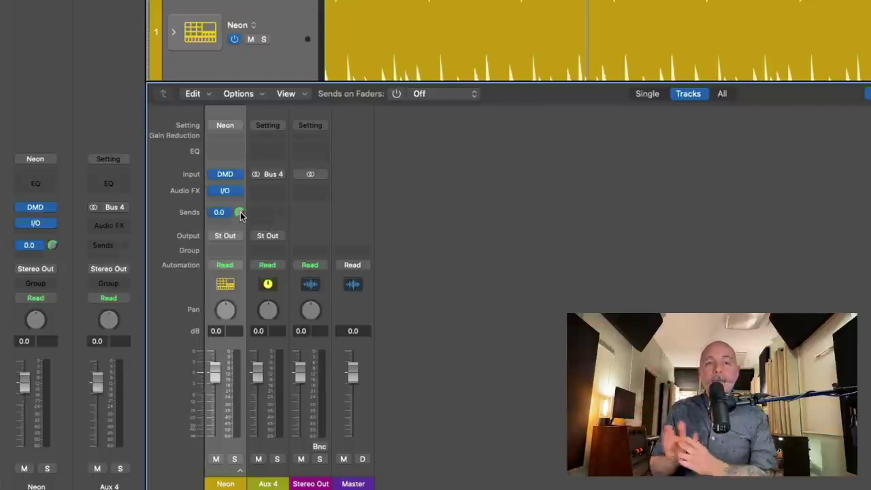
{"action": "left_click", "coordinate": [269, 238]}
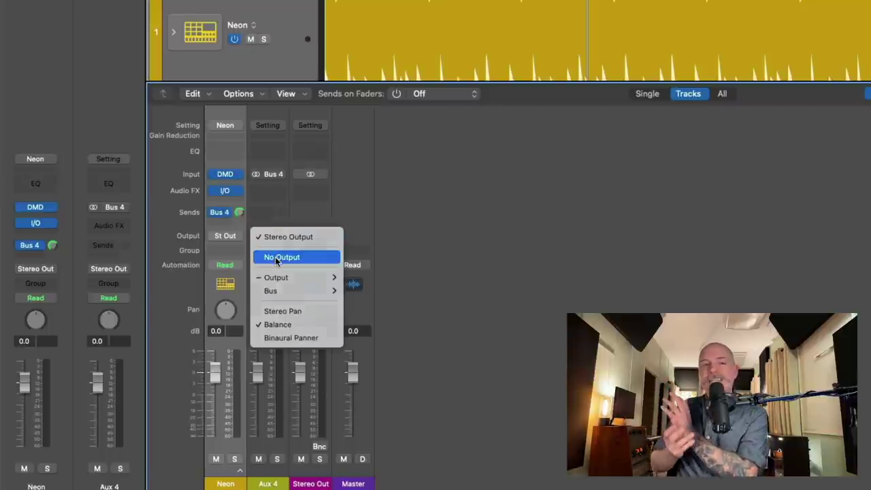
{"action": "left_click", "coordinate": [281, 258]}
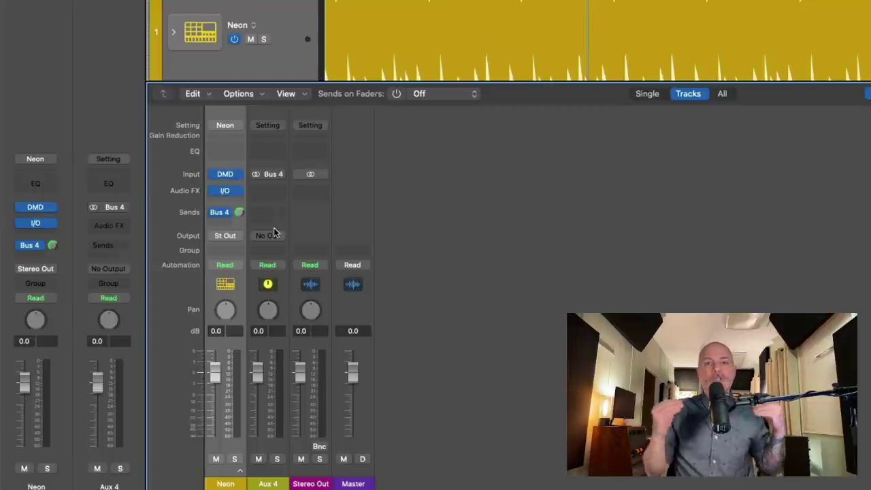
{"action": "left_click", "coordinate": [227, 213]}
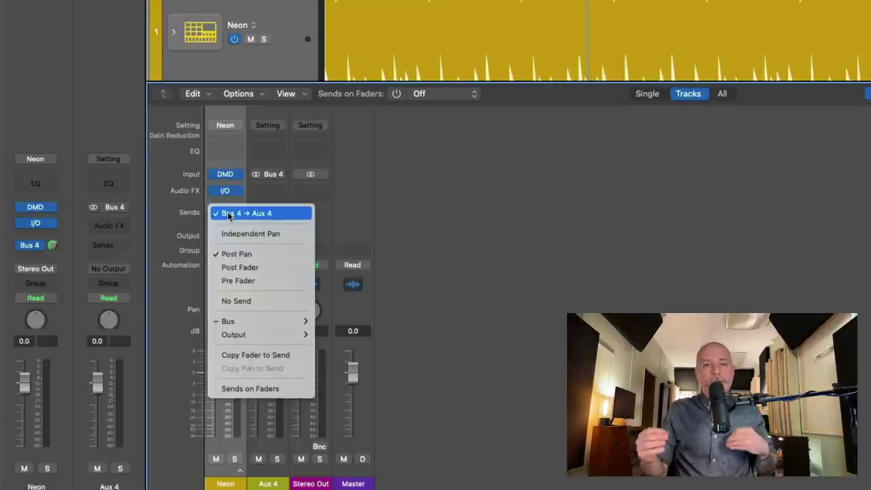
{"action": "left_click", "coordinate": [238, 281]}
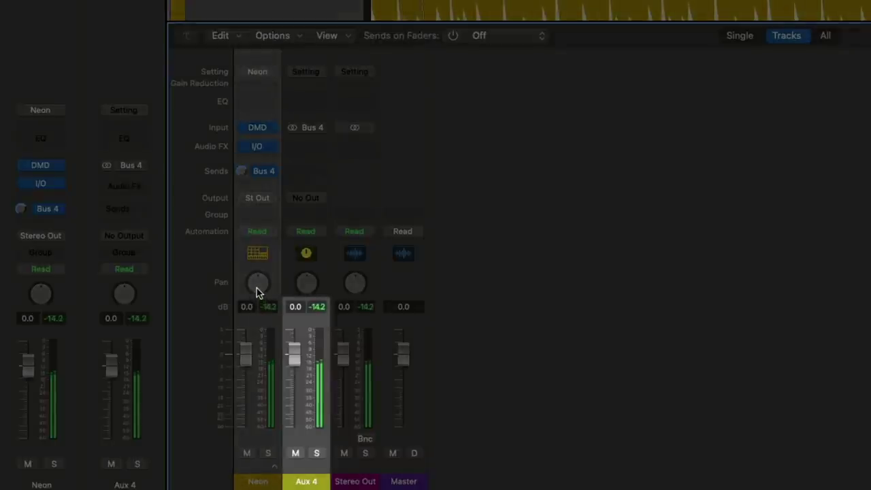
Step: Move Neon's pan and fader while watching the Aux 4 meter, ending at -1.0 dB, pan -44
{"action": "left_click_drag", "start_coordinate": [257, 291], "coordinate": [257, 272]}
{"action": "left_click_drag", "start_coordinate": [248, 354], "coordinate": [246, 376]}
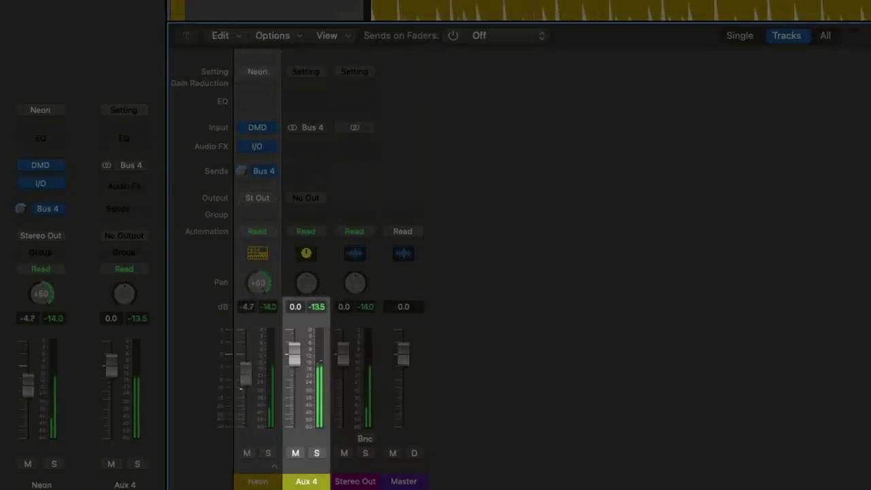
{"action": "left_click_drag", "start_coordinate": [249, 284], "coordinate": [250, 305]}
{"action": "left_click_drag", "start_coordinate": [246, 382], "coordinate": [247, 360]}
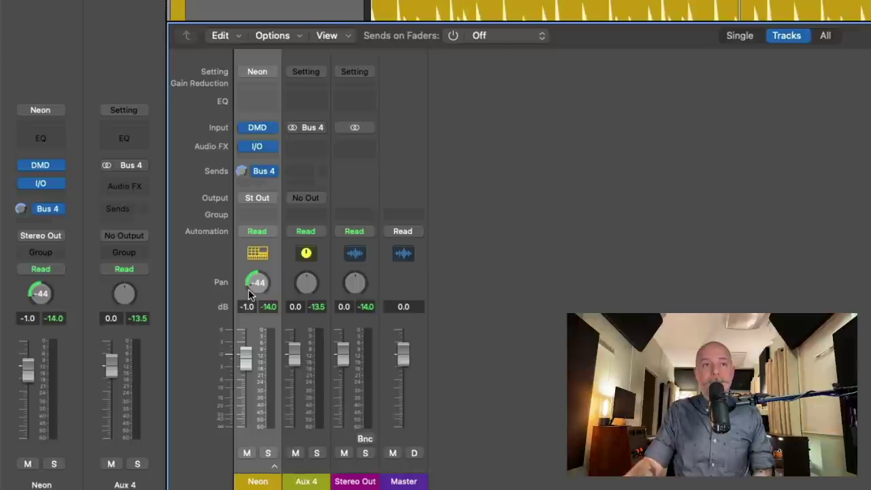
Step: Reset Neon's pan to centre and level to 0.0 dB, and switch the Bus 4 send to Post Fader
{"action": "left_click", "coordinate": [256, 281], "text": "alt"}
{"action": "left_click", "coordinate": [246, 352], "text": "alt"}
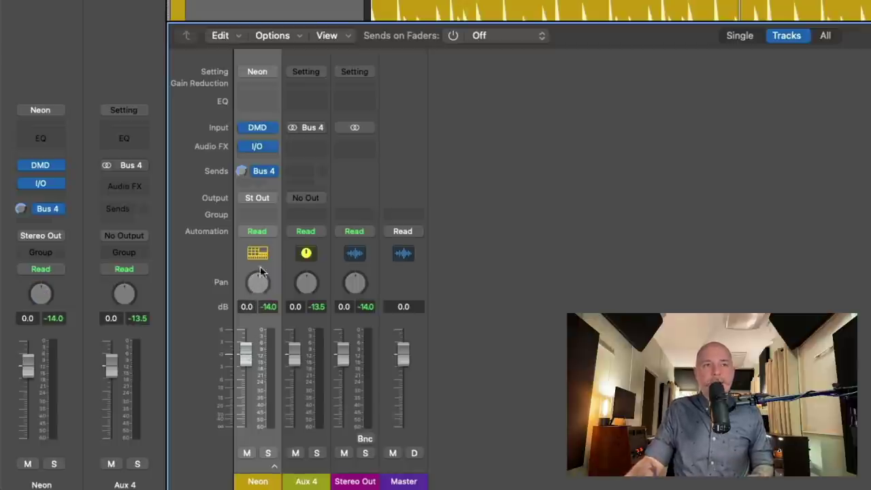
{"action": "left_click", "coordinate": [267, 170]}
{"action": "left_click", "coordinate": [292, 234]}
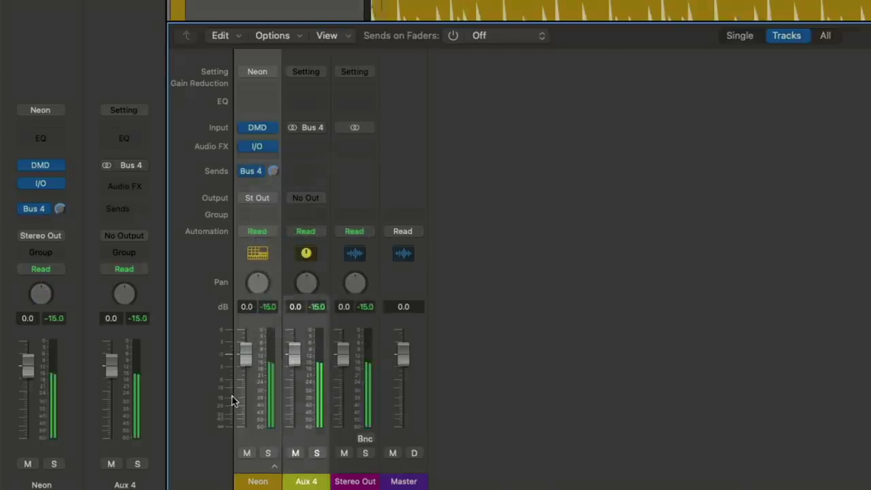
Step: Test the send by dropping Neon to -11.2 dB and panning right and left, then restore 0.0 dB
{"action": "left_click_drag", "start_coordinate": [243, 354], "coordinate": [247, 408]}
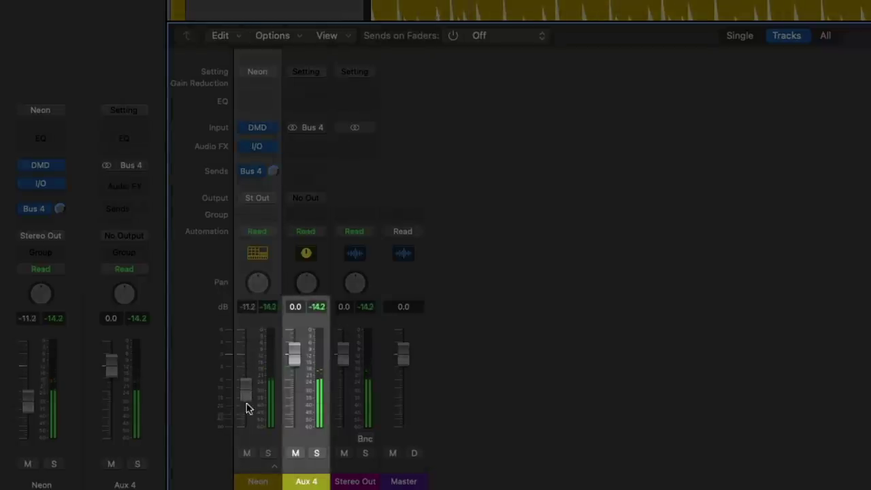
{"action": "left_click_drag", "start_coordinate": [255, 298], "coordinate": [254, 231]}
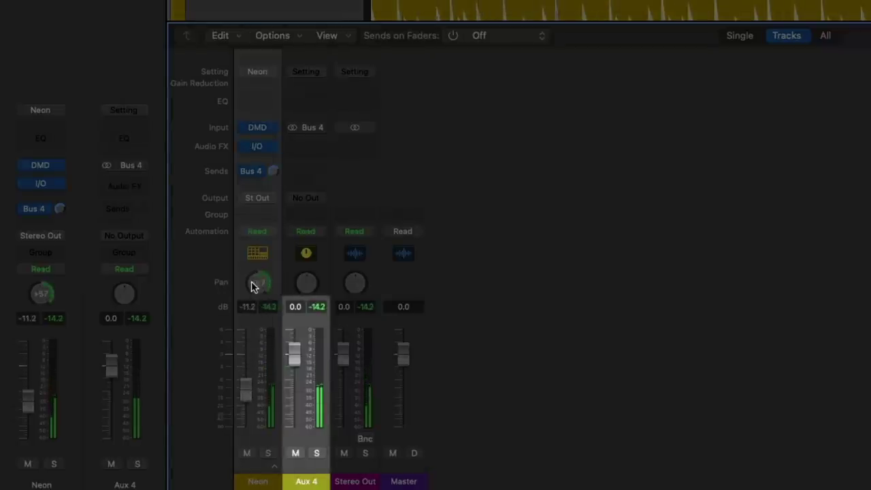
{"action": "left_click_drag", "start_coordinate": [252, 286], "coordinate": [251, 354]}
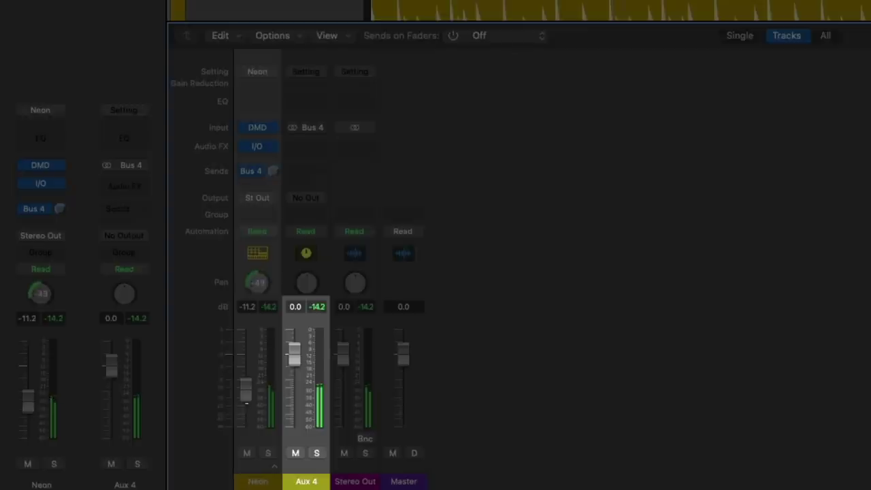
{"action": "left_click", "coordinate": [245, 393], "text": "alt"}
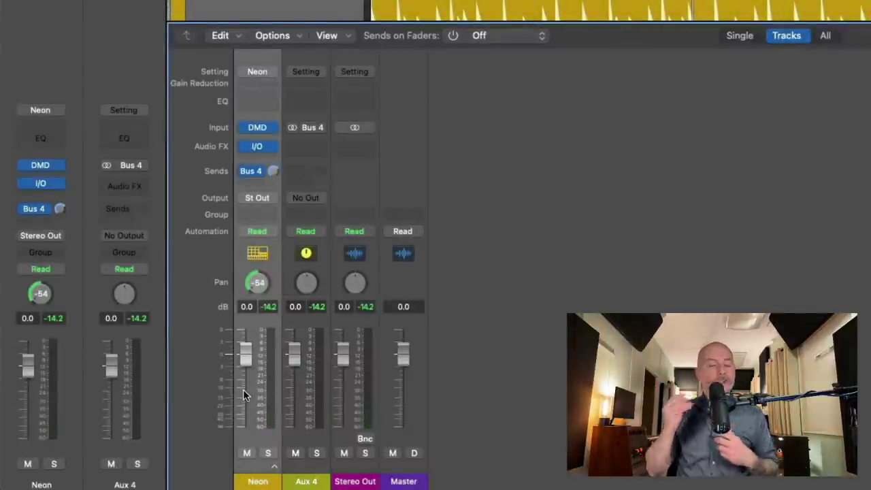
Step: Switch Neon's Bus 4 send to Post Pan and test it with pan moves and a -4.4 dB level
{"action": "left_click", "coordinate": [257, 282], "text": "alt"}
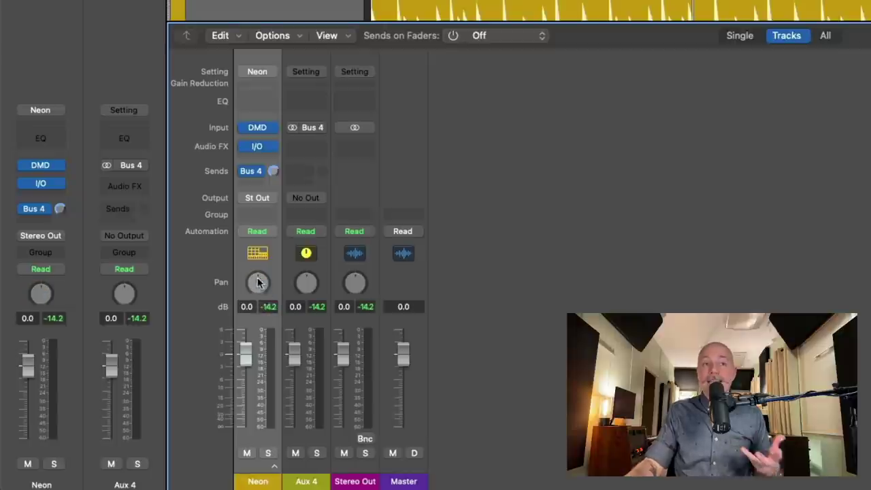
{"action": "left_click", "coordinate": [251, 171]}
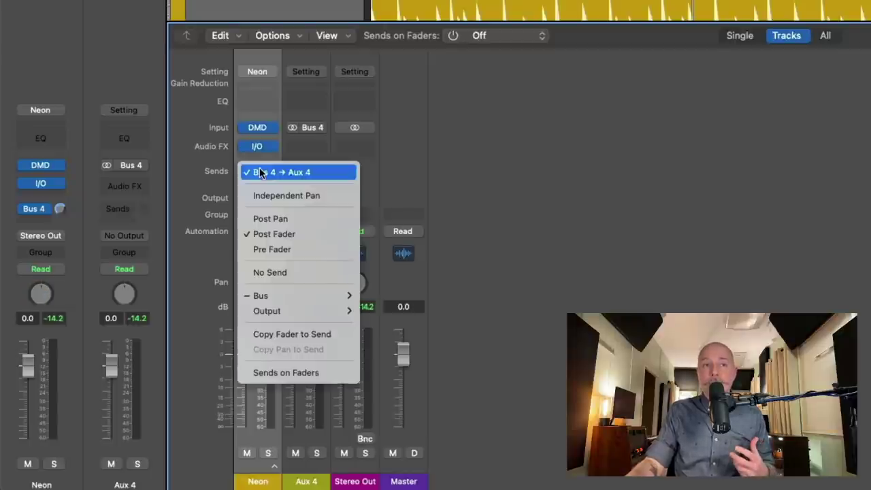
{"action": "left_click", "coordinate": [262, 219]}
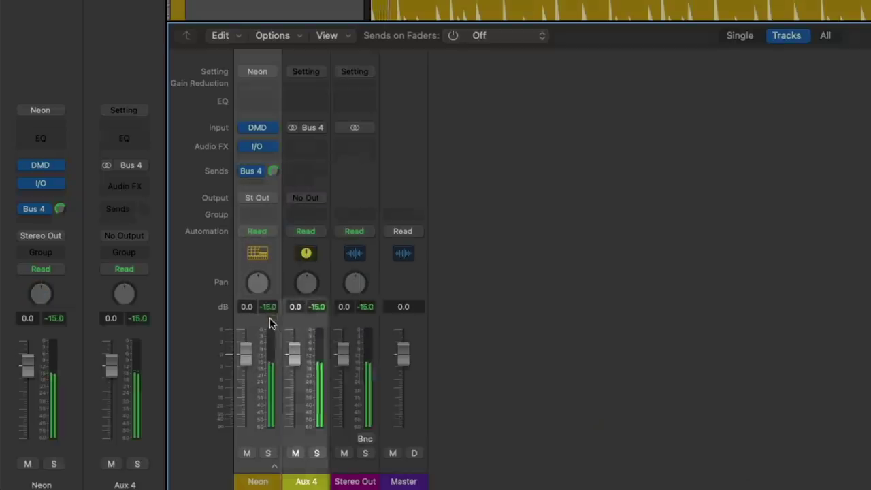
{"action": "left_click_drag", "start_coordinate": [257, 289], "coordinate": [258, 271]}
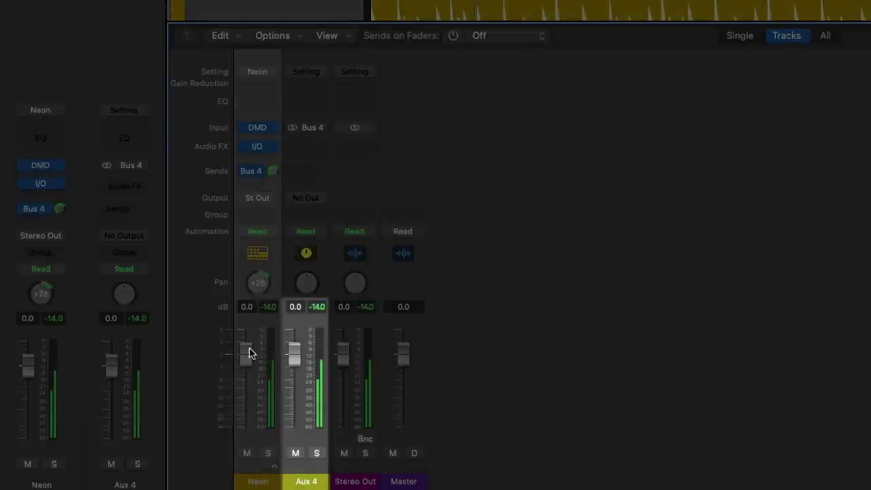
{"action": "left_click_drag", "start_coordinate": [250, 353], "coordinate": [246, 370]}
{"action": "left_click_drag", "start_coordinate": [262, 286], "coordinate": [262, 337]}
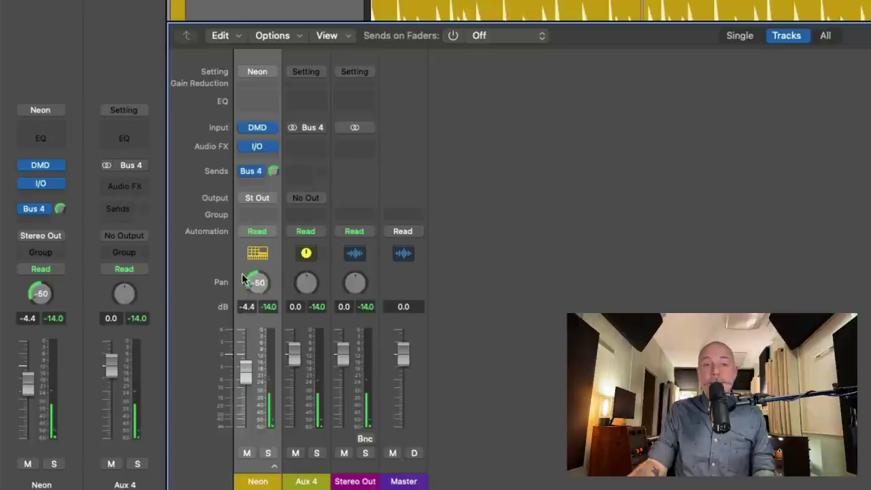
Step: Reset Neon to centre pan and 0.0 dB, then set the Bus 4 send back to Pre Fader
{"action": "left_click", "coordinate": [255, 282], "text": "alt"}
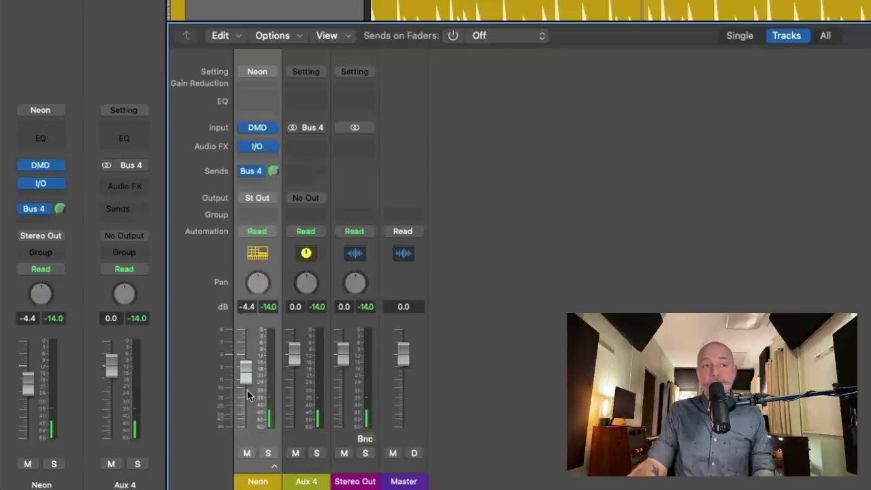
{"action": "left_click", "coordinate": [248, 378], "text": "alt"}
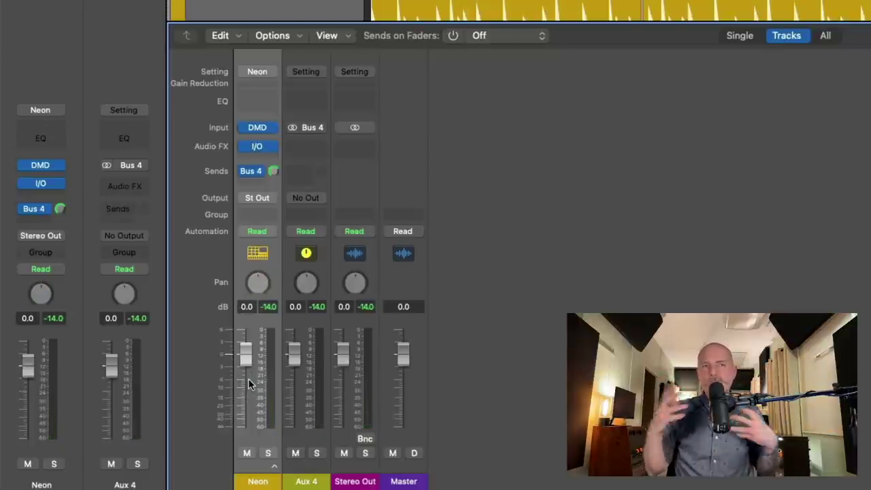
{"action": "left_click", "coordinate": [262, 171]}
{"action": "left_click", "coordinate": [259, 250]}
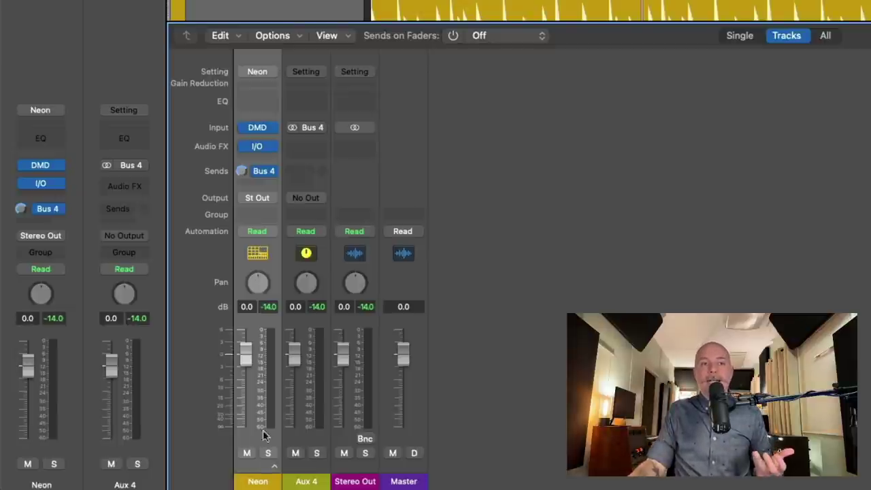
Step: Delete the Aux 4 channel from the mixer, confirming the deletion
{"action": "left_click", "coordinate": [297, 470]}
{"action": "key", "text": "Delete"}
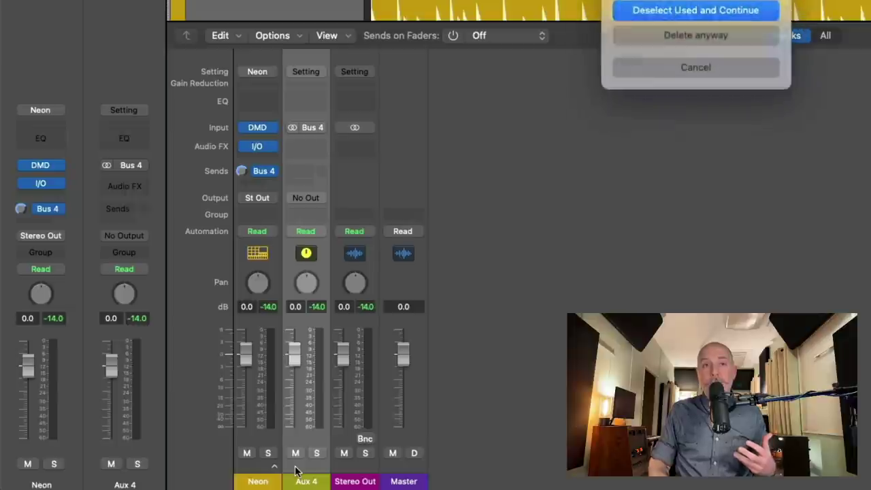
{"action": "left_click", "coordinate": [657, 40]}
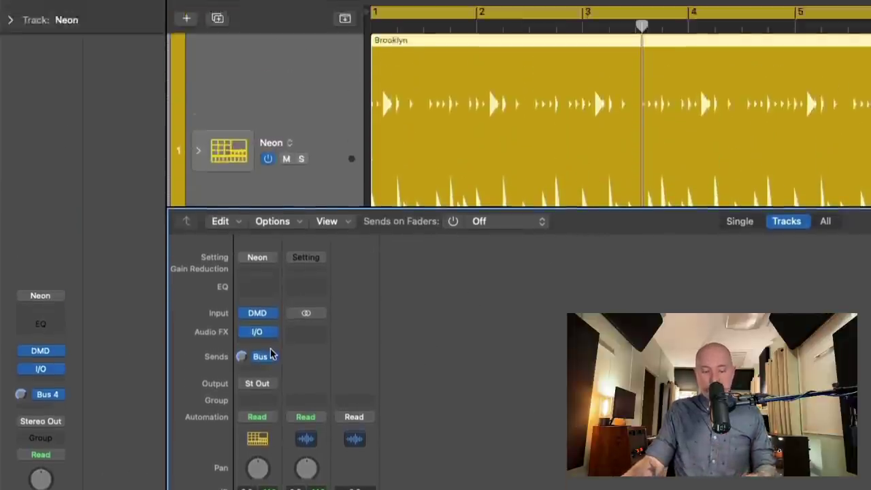
Step: Create a new audio track with its input set to Bus 4
{"action": "key", "text": "x"}
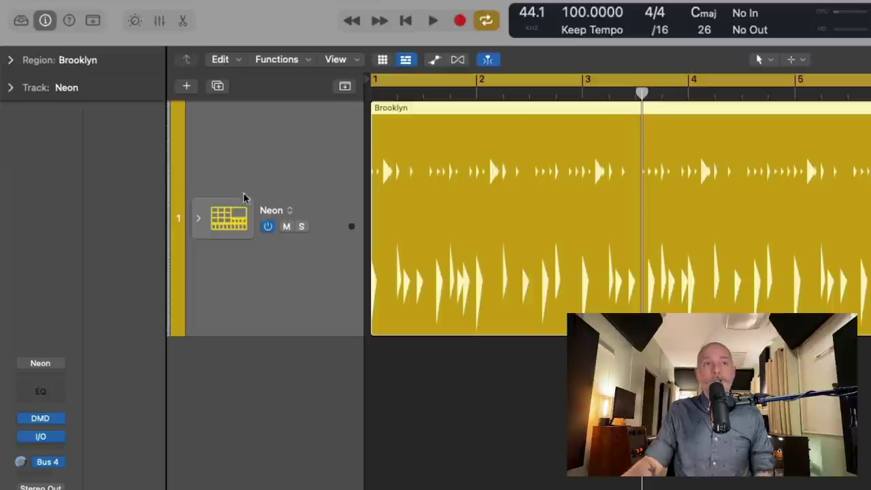
{"action": "left_click", "coordinate": [188, 87]}
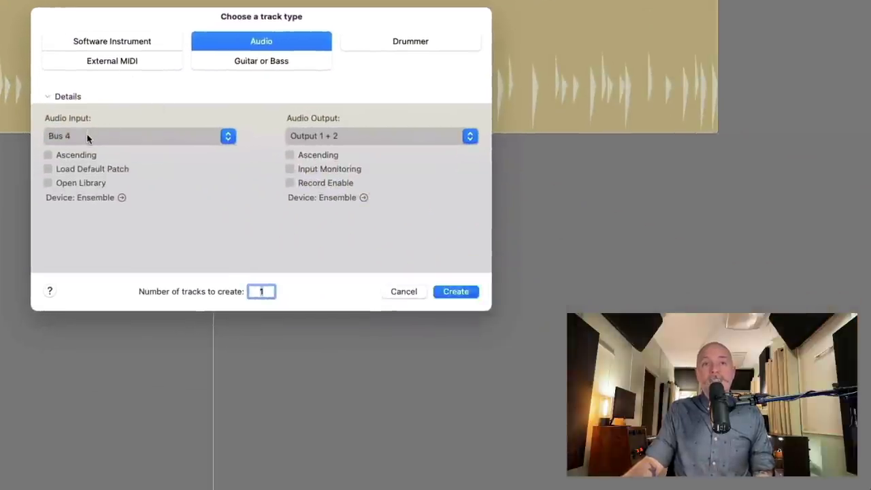
{"action": "left_click", "coordinate": [87, 138]}
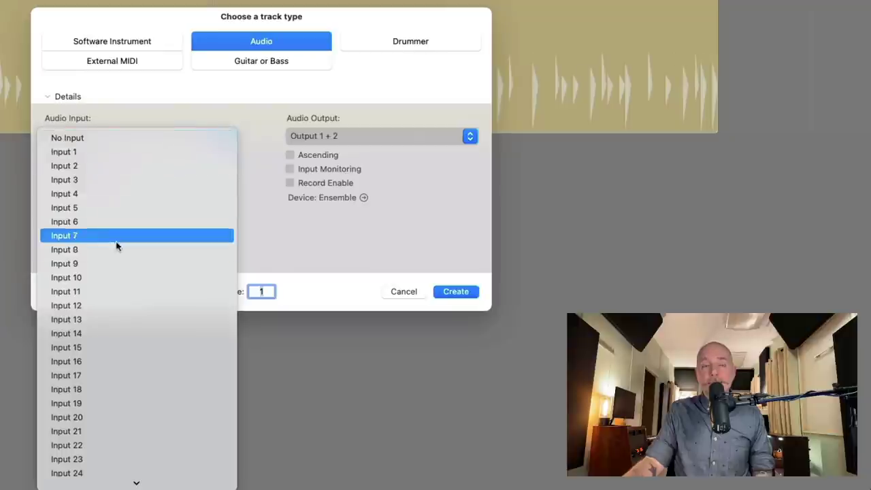
{"action": "scroll", "coordinate": [122, 285], "scroll_direction": "down", "scroll_amount": 5}
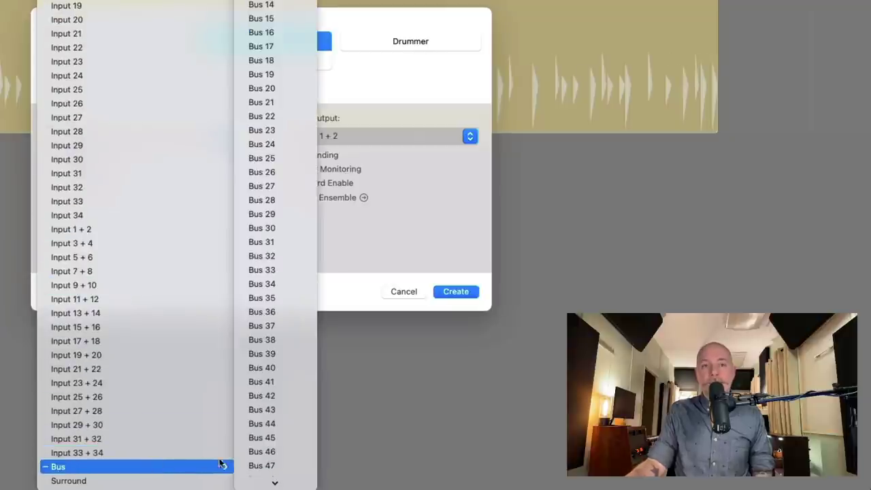
{"action": "mouse_move", "coordinate": [218, 467]}
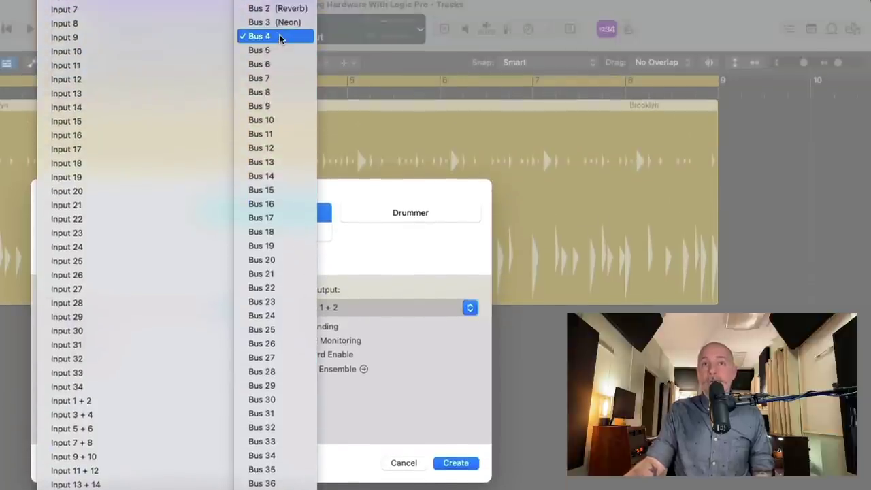
{"action": "left_click", "coordinate": [282, 25]}
{"action": "left_click", "coordinate": [464, 466]}
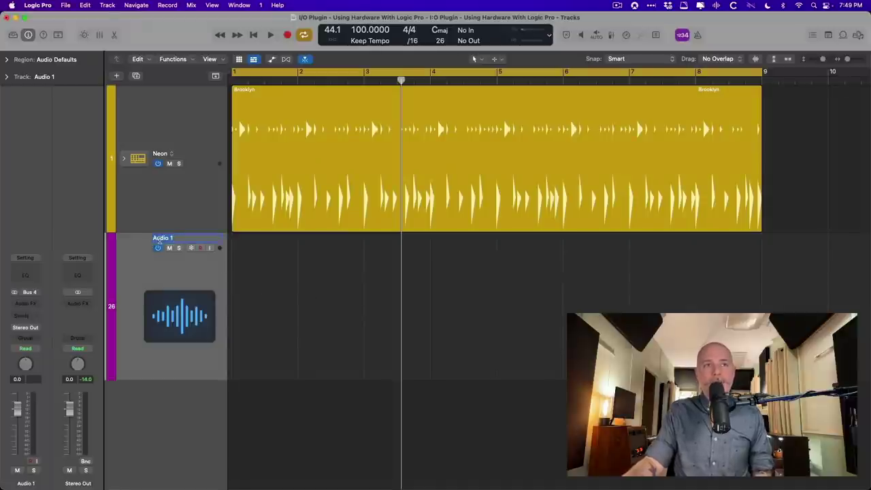
Step: Name the new track RECORD PRINT and return the playhead to the project start
{"action": "type", "text": "RECORD"}
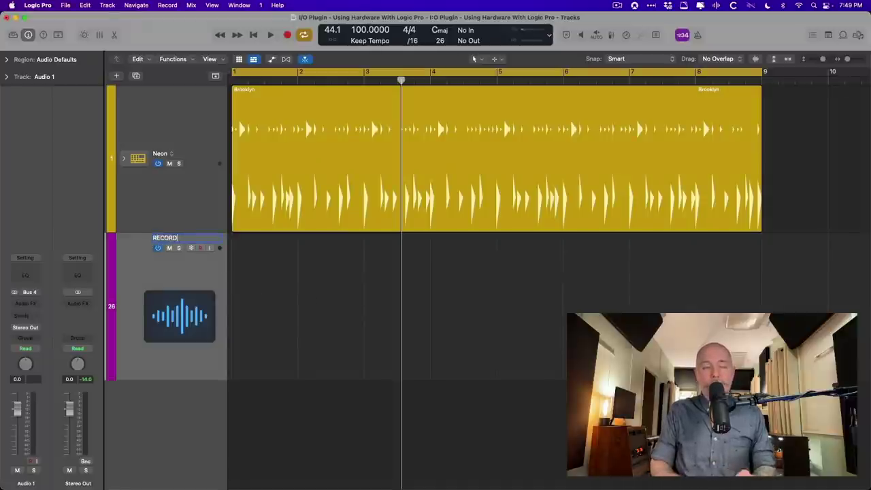
{"action": "type", "text": "RINT"}
{"action": "key", "text": "Return"}
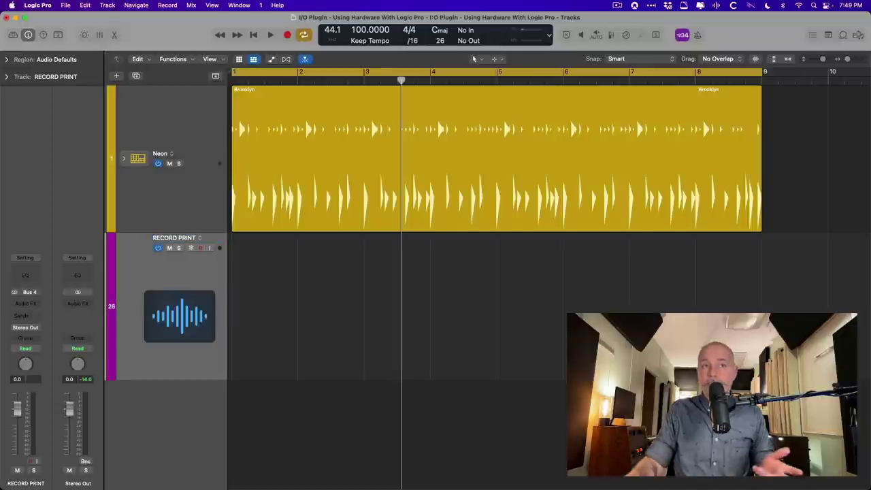
{"action": "key", "text": "Return"}
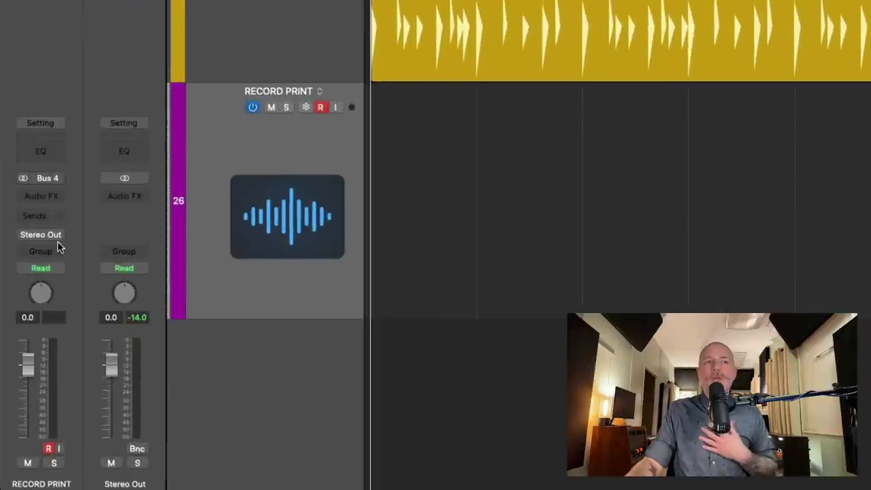
Step: Set the RECORD PRINT track's output to No Output and record-arm it
{"action": "left_click", "coordinate": [34, 329]}
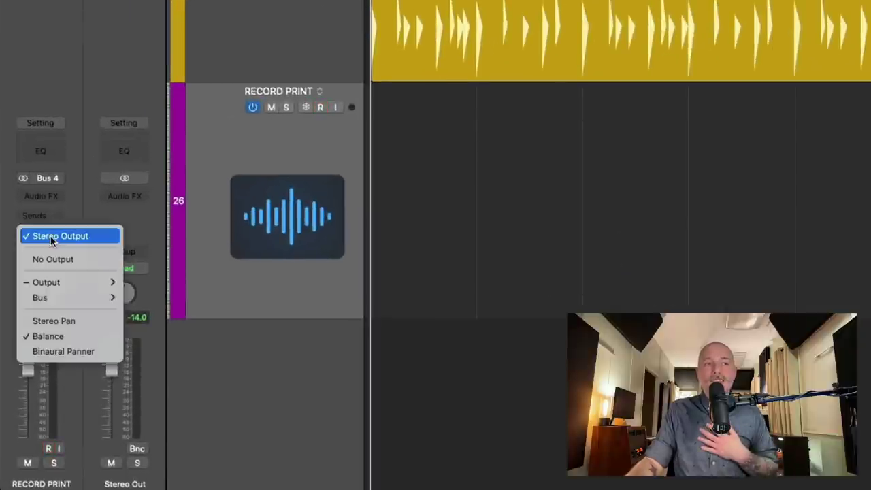
{"action": "left_click", "coordinate": [75, 258]}
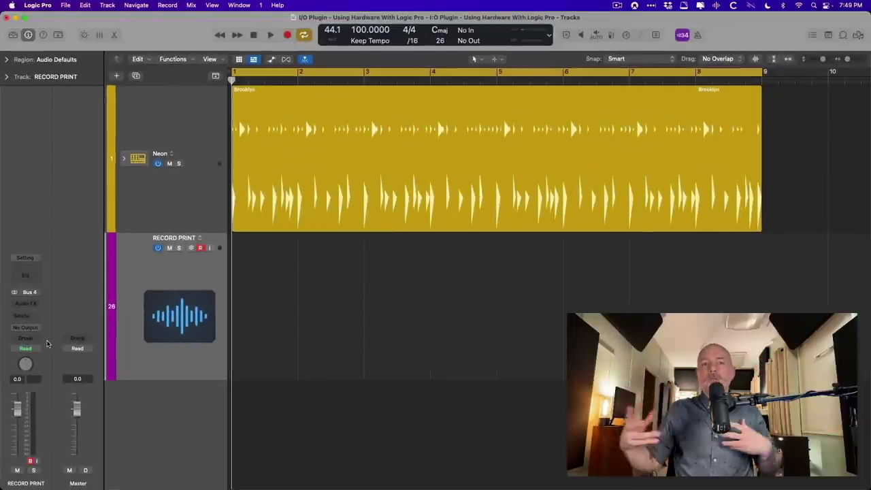
{"action": "key", "text": "ctrl+r"}
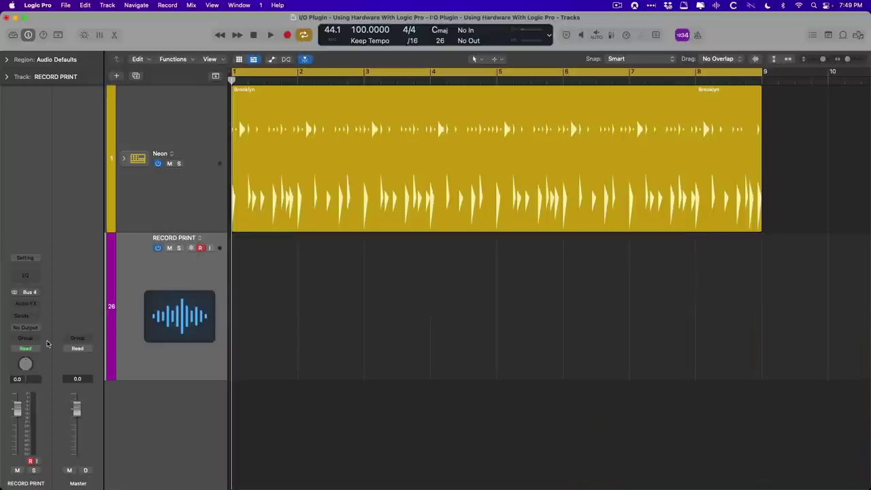
Step: Record Bus 4 onto RECORD PRINT across bars 1–4, creating RECORD PRINT#01, then return to the start
{"action": "key", "text": "r"}
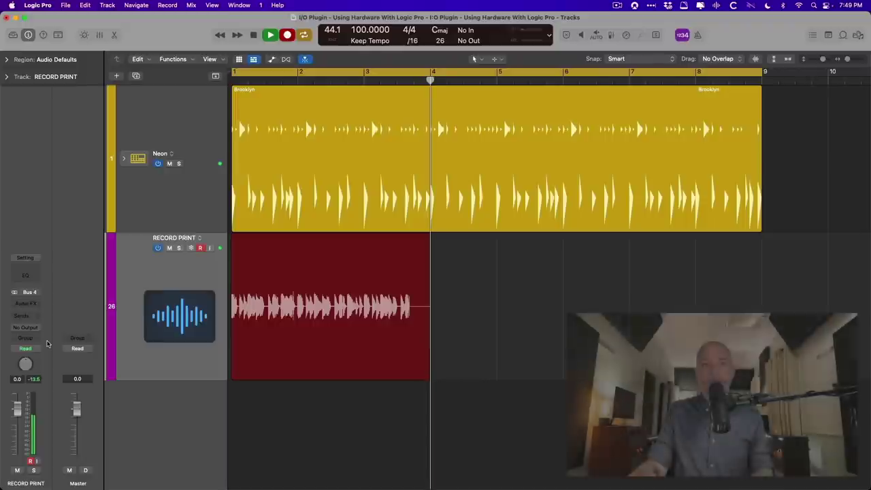
{"action": "key", "text": "space"}
{"action": "key", "text": "Return"}
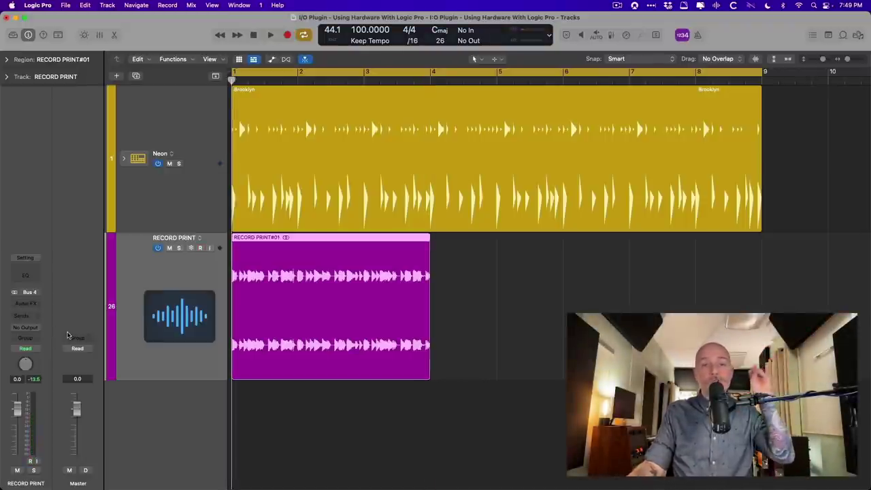
Step: Route the RECORD PRINT track's output to Stereo Out and verify it in the mixer
{"action": "left_click", "coordinate": [27, 328]}
{"action": "mouse_move", "coordinate": [31, 337]}
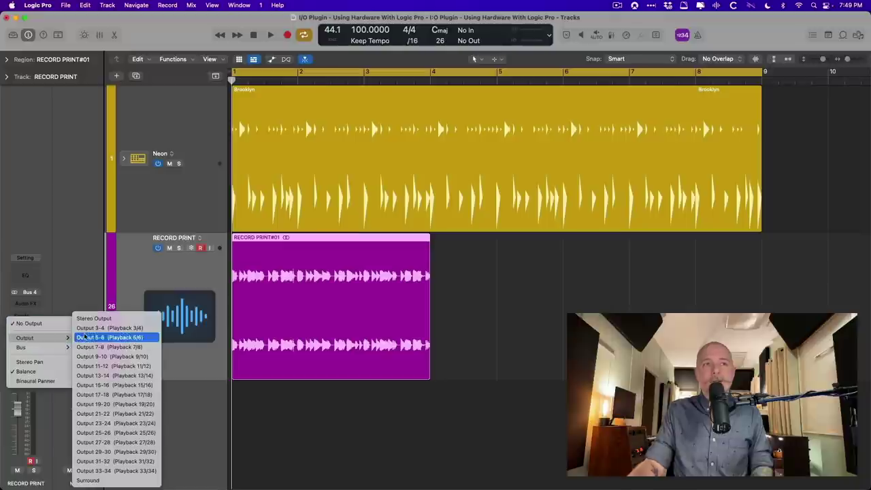
{"action": "left_click", "coordinate": [86, 319]}
{"action": "key", "text": "x"}
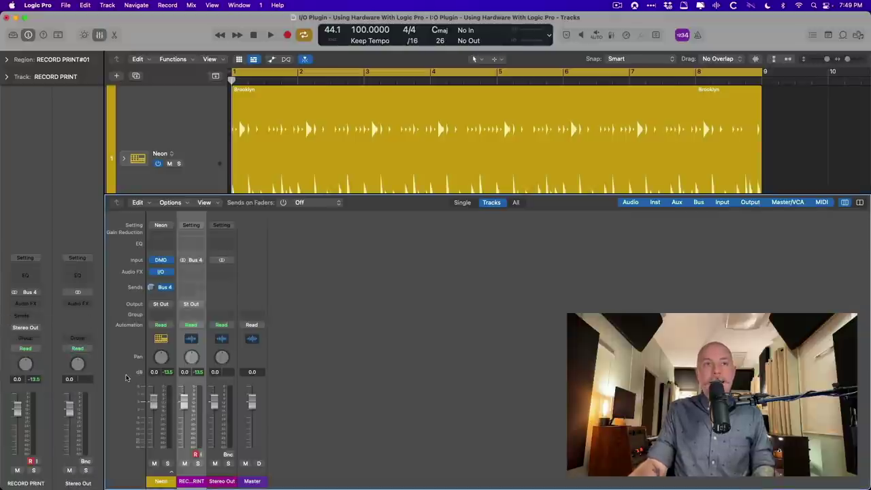
{"action": "key", "text": "x"}
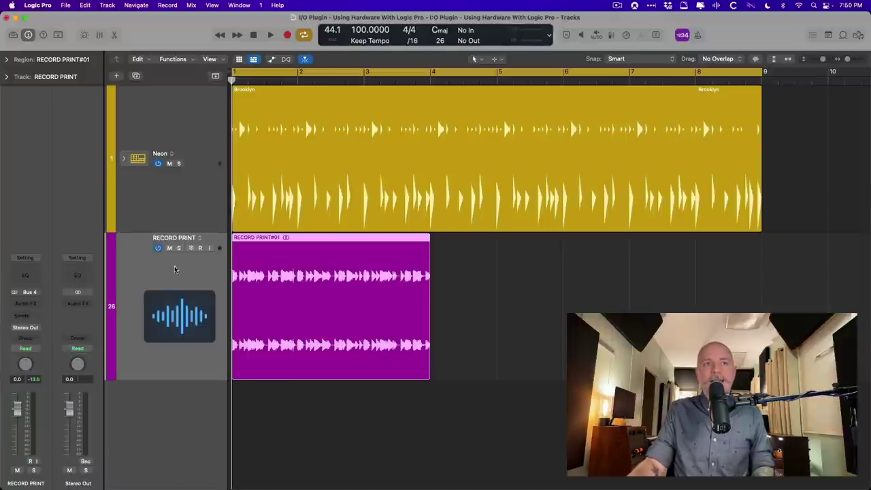
Step: Cycle the RECORD PRINT region and compare it with Neon by toggling solo, ending with neither soloed
{"action": "left_click", "coordinate": [178, 248]}
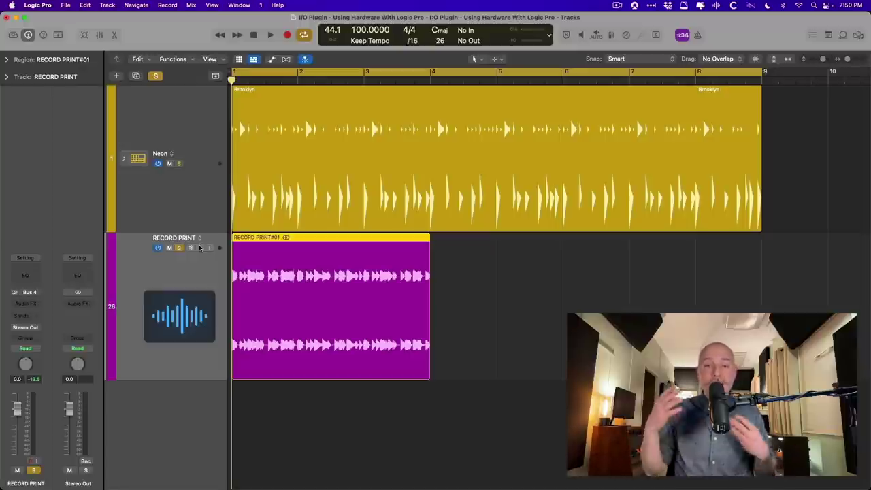
{"action": "key", "text": "super+u"}
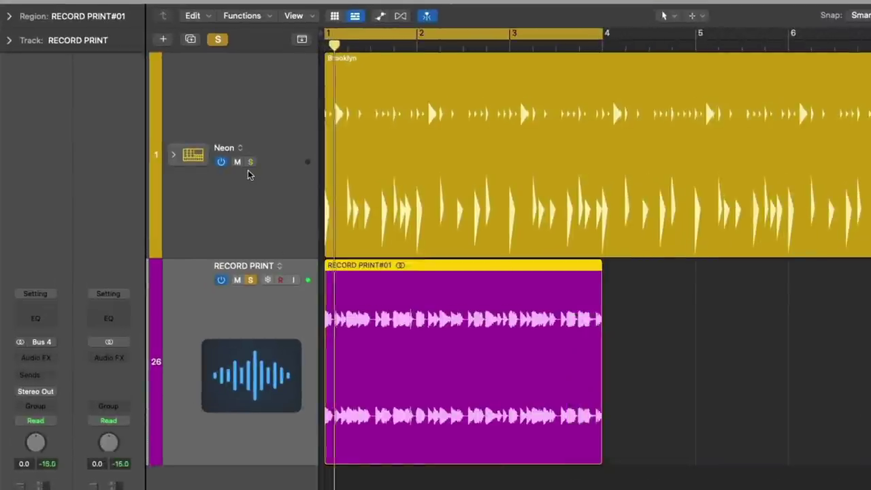
{"action": "left_click", "coordinate": [251, 162]}
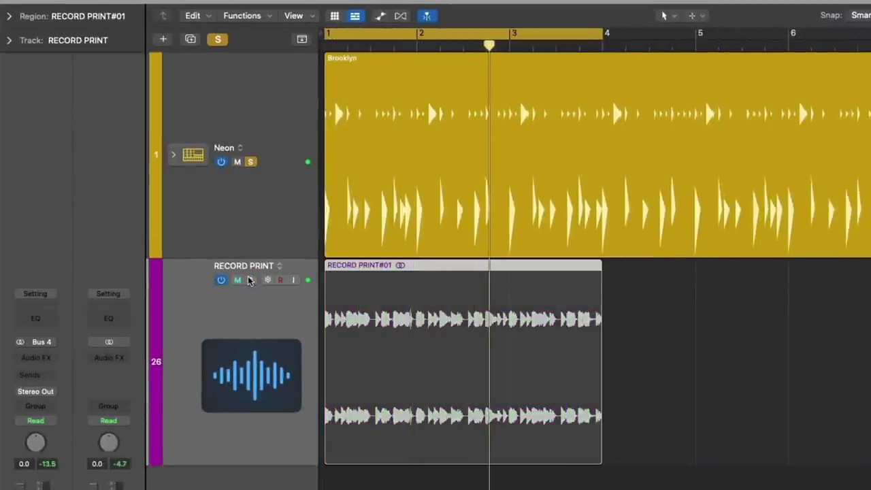
{"action": "left_click", "coordinate": [249, 280]}
{"action": "left_click", "coordinate": [251, 162]}
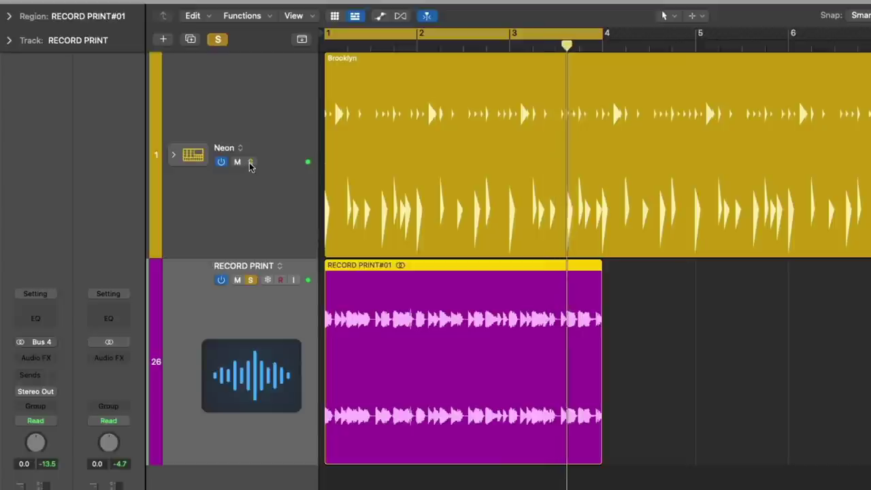
{"action": "left_click", "coordinate": [250, 162]}
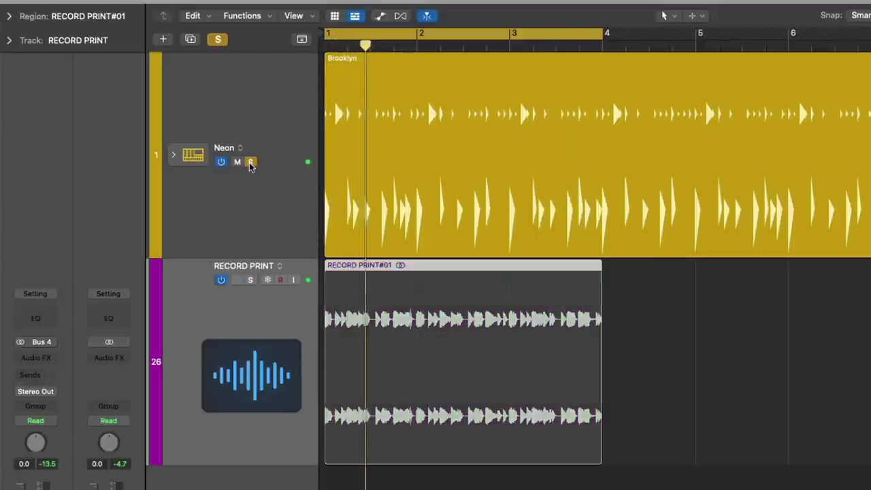
{"action": "left_click", "coordinate": [250, 162]}
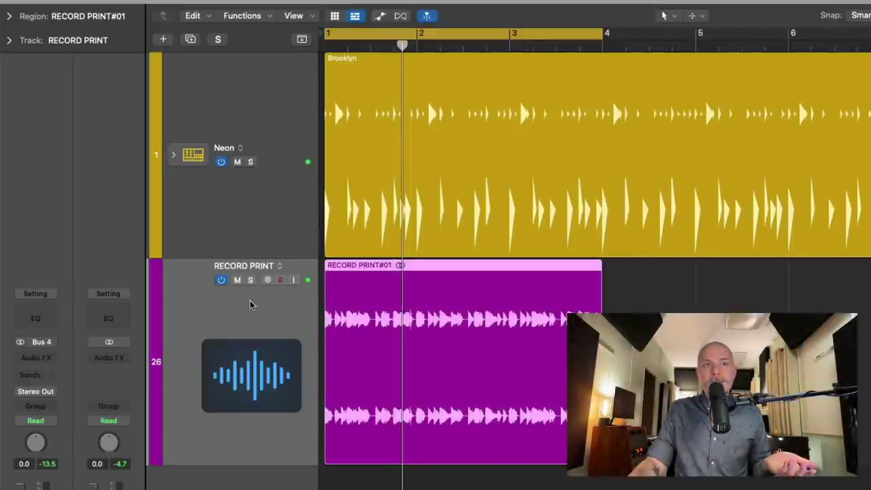
Step: Leave Neon unmuted, mute the RECORD PRINT track, and select the Brooklyn drummer region
{"action": "left_click", "coordinate": [237, 161]}
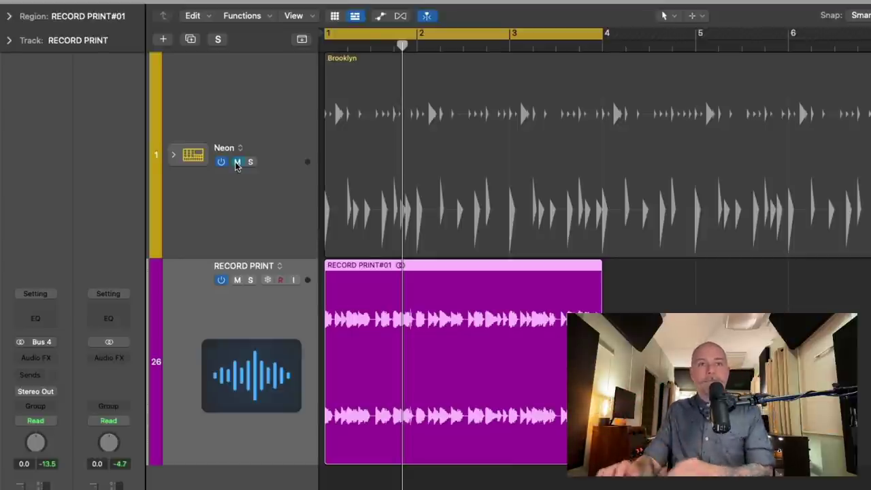
{"action": "left_click", "coordinate": [236, 162]}
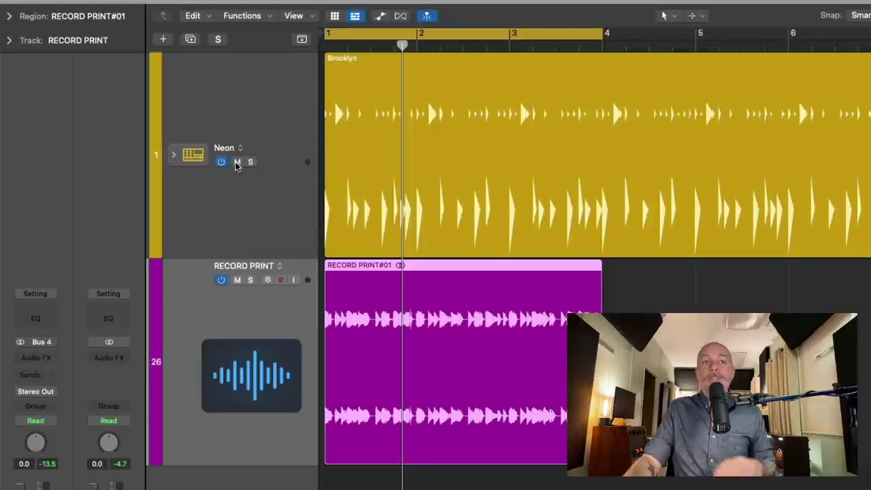
{"action": "left_click", "coordinate": [237, 279]}
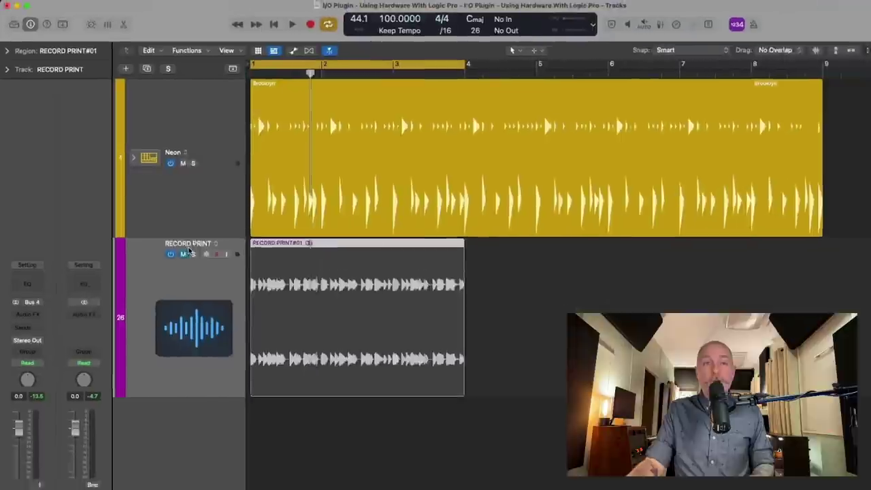
{"action": "key", "text": "x"}
{"action": "key", "text": "x"}
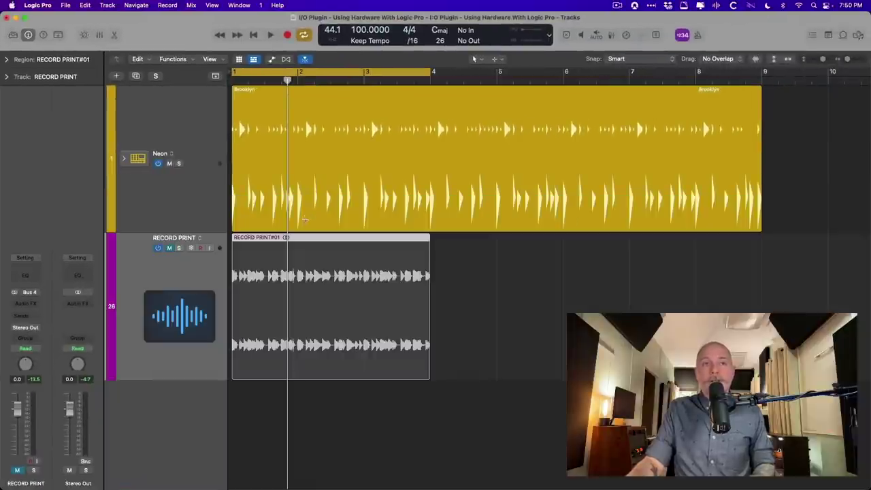
{"action": "left_click", "coordinate": [339, 136]}
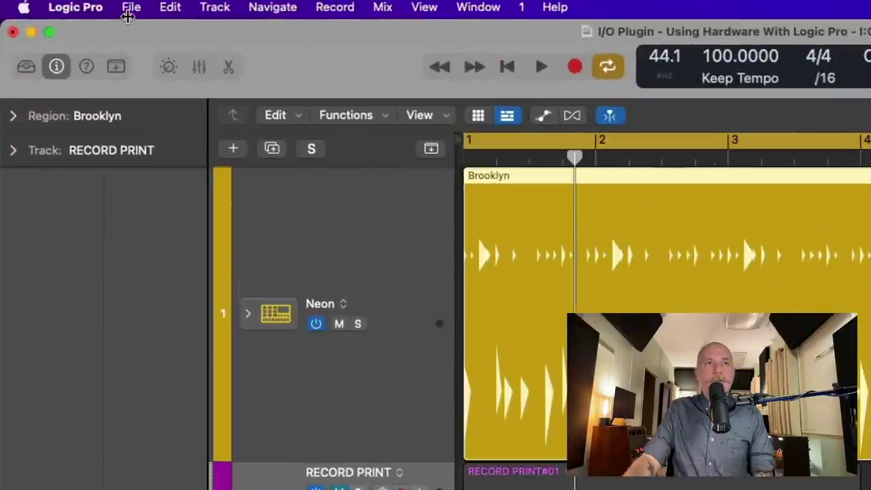
Step: Set up a Realtime Project or Section bounce of bars 1–9 as a 24-bit 44100 Wave file
{"action": "left_click", "coordinate": [65, 6]}
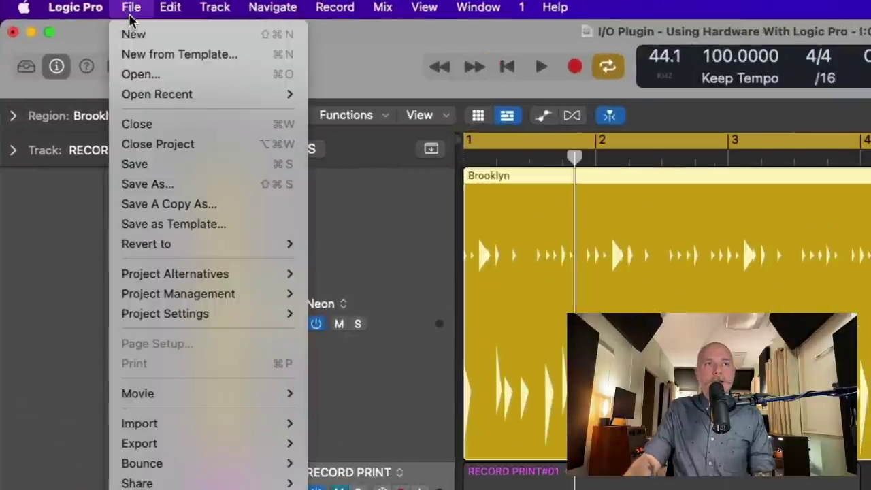
{"action": "mouse_move", "coordinate": [171, 463]}
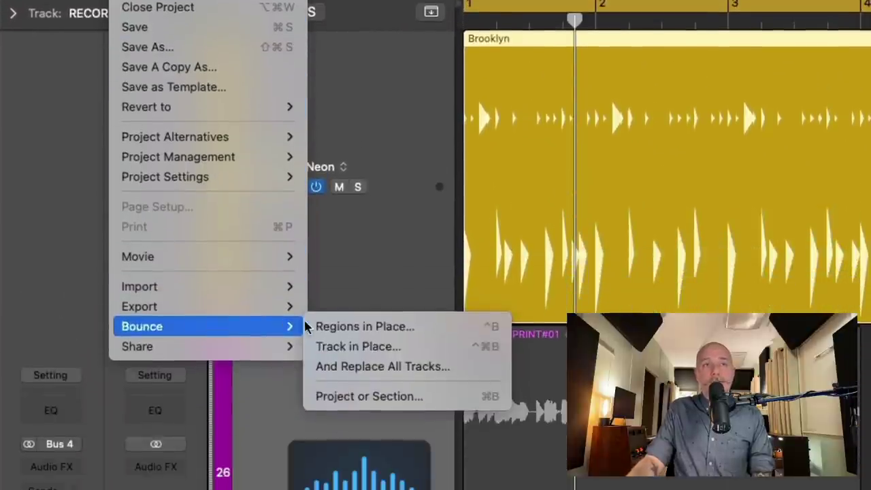
{"action": "left_click", "coordinate": [334, 394]}
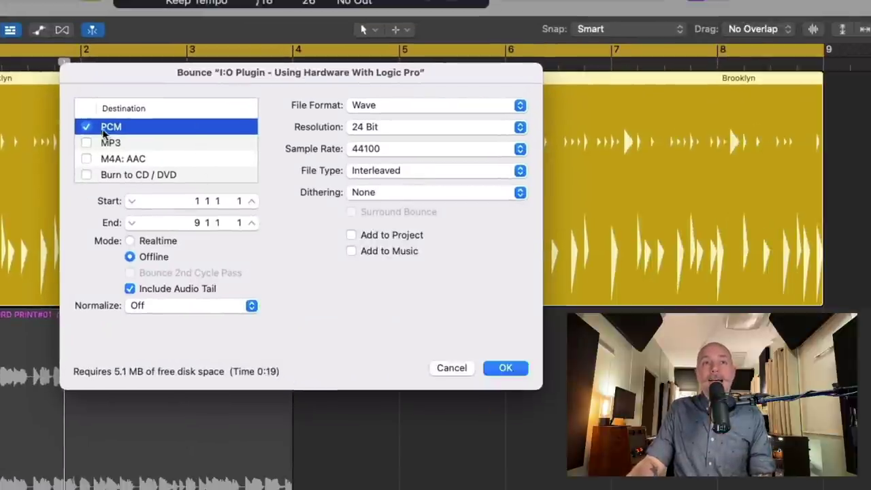
{"action": "left_click", "coordinate": [143, 242]}
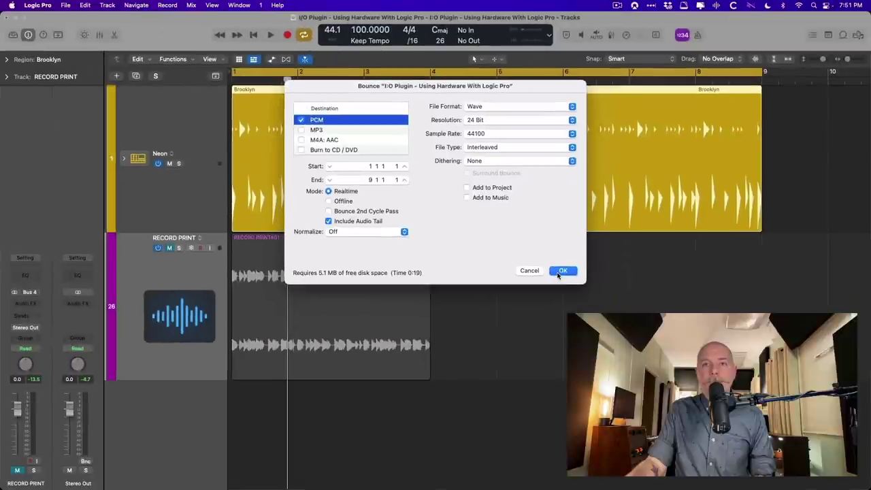
{"action": "left_click", "coordinate": [558, 275]}
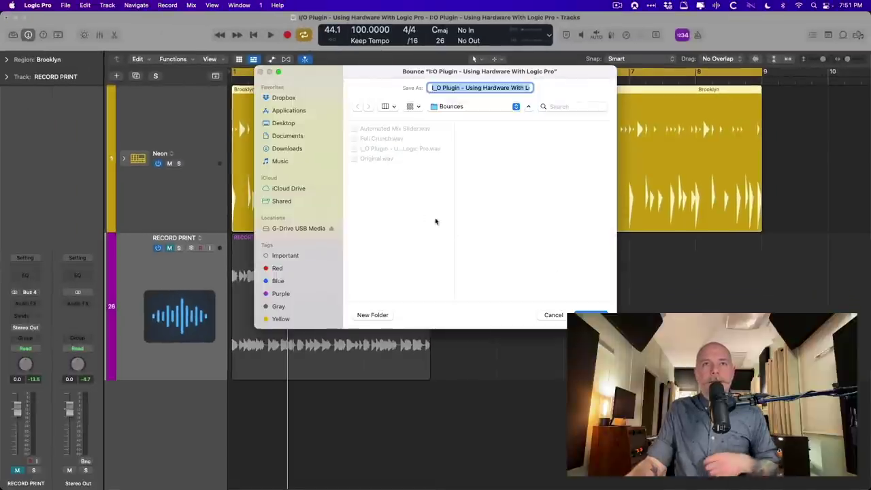
Step: Name the bounce file BOUNCE and start the realtime bounce into the Bounces folder
{"action": "type", "text": "BOUNCE"}
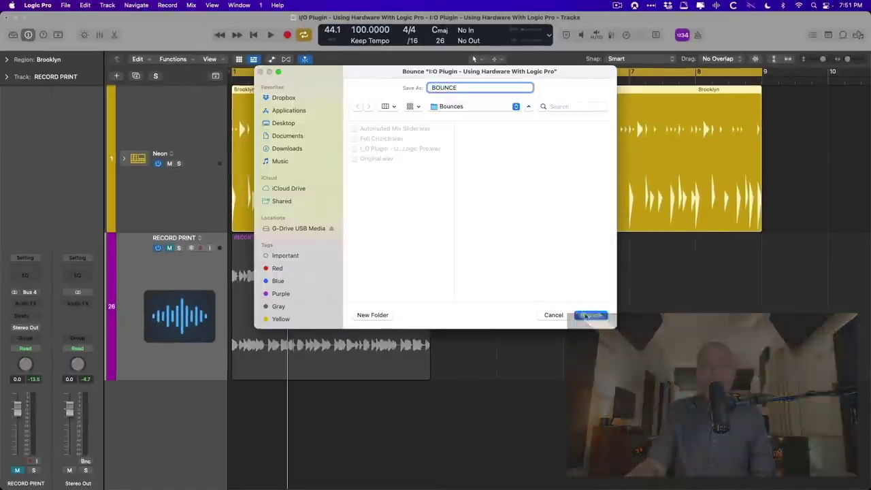
{"action": "left_click", "coordinate": [585, 317]}
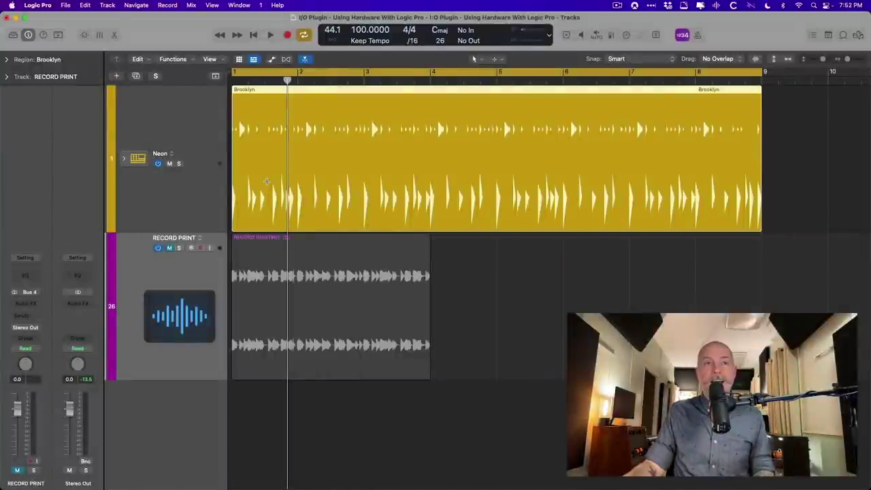
Step: Import BOUNCE.wav from the Bounces folder onto a new track below RECORD PRINT
{"action": "key", "text": "super+Tab"}
{"action": "left_click_drag", "start_coordinate": [143, 57], "coordinate": [326, 432]}
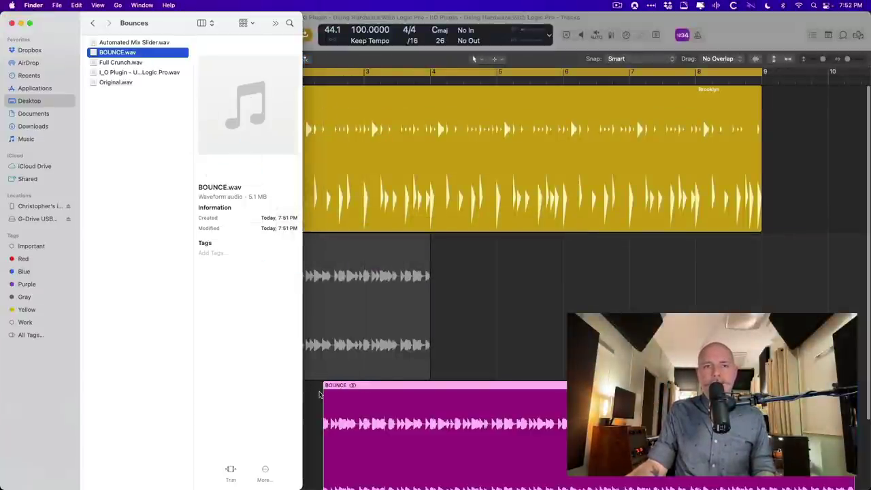
{"action": "left_click", "coordinate": [364, 386]}
Step: Solo the BOUNCE track and play the bounce back from the project start, then stop
{"action": "scroll", "coordinate": [177, 331], "scroll_direction": "down", "scroll_amount": 1}
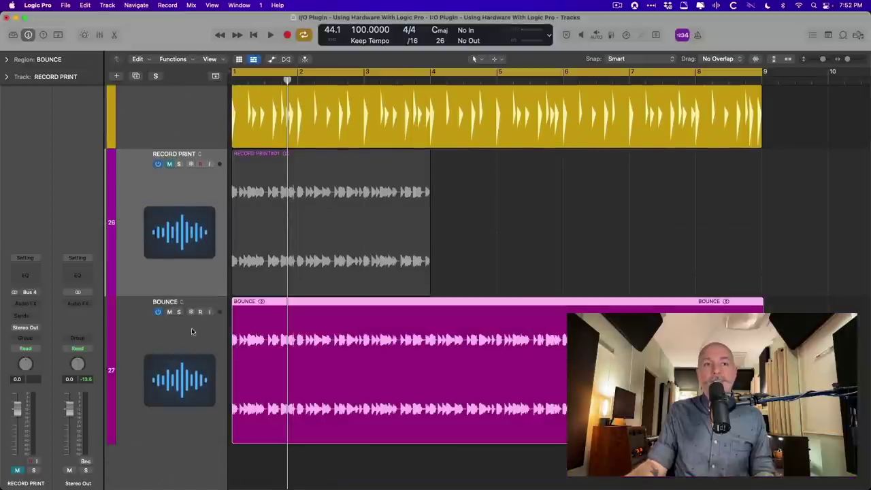
{"action": "left_click", "coordinate": [179, 312]}
{"action": "scroll", "coordinate": [179, 313], "scroll_direction": "up", "scroll_amount": 3}
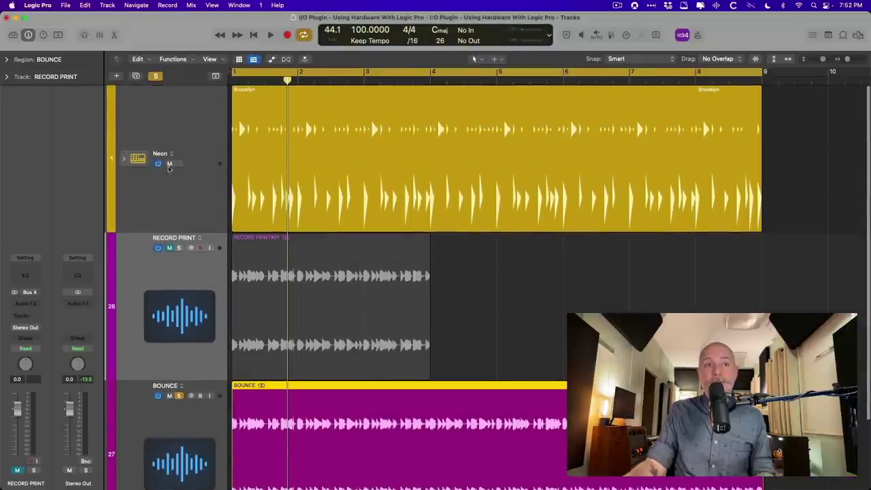
{"action": "scroll", "coordinate": [291, 266], "scroll_direction": "down", "scroll_amount": 3}
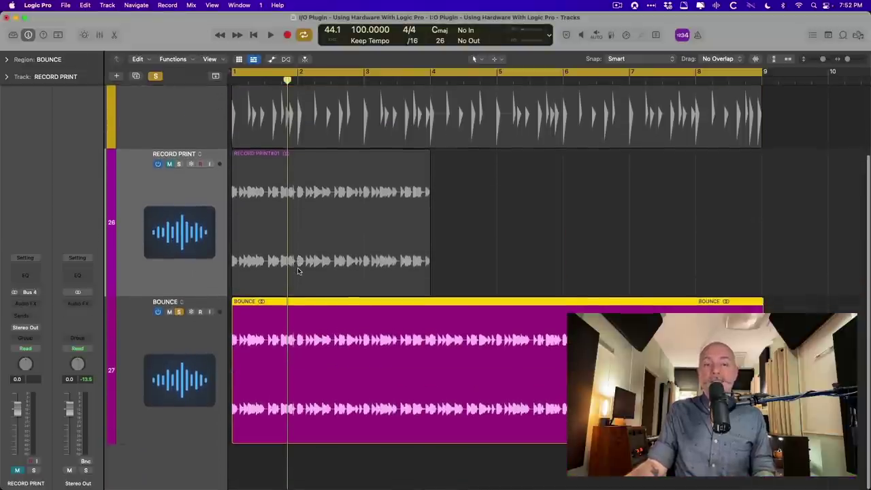
{"action": "key", "text": "Return"}
{"action": "key", "text": "space"}
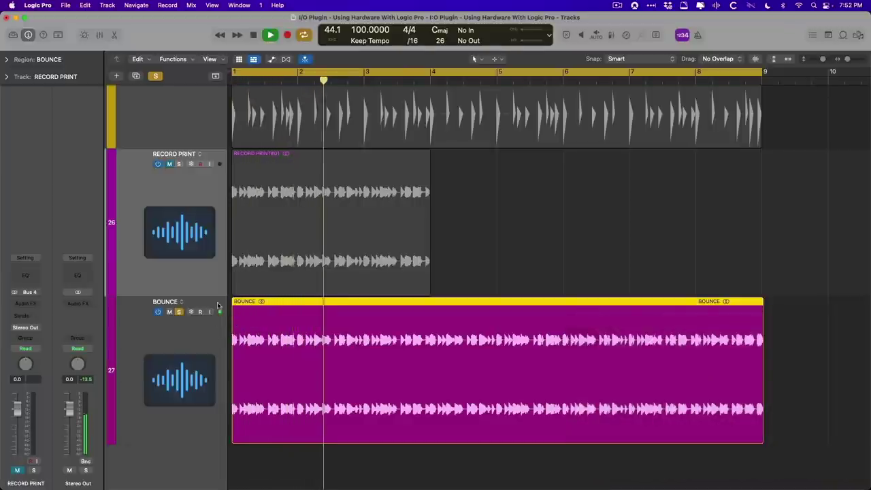
{"action": "scroll", "coordinate": [197, 202], "scroll_direction": "up", "scroll_amount": 1}
{"action": "key", "text": "space"}
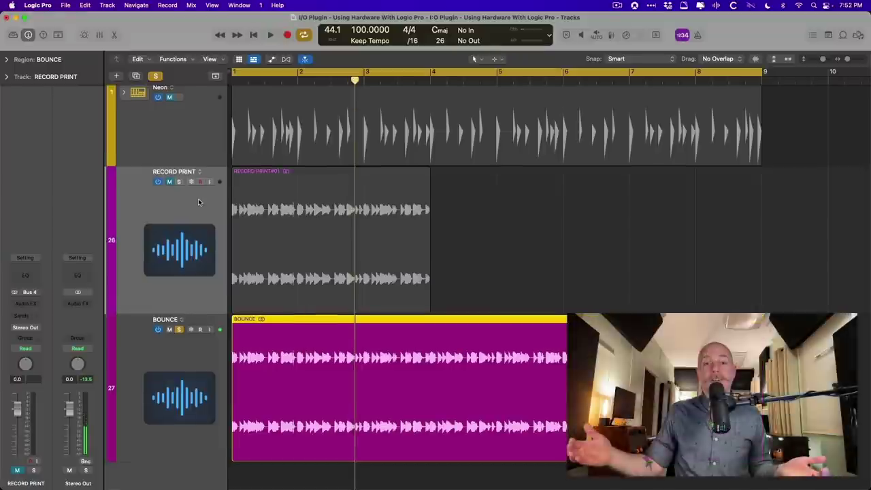